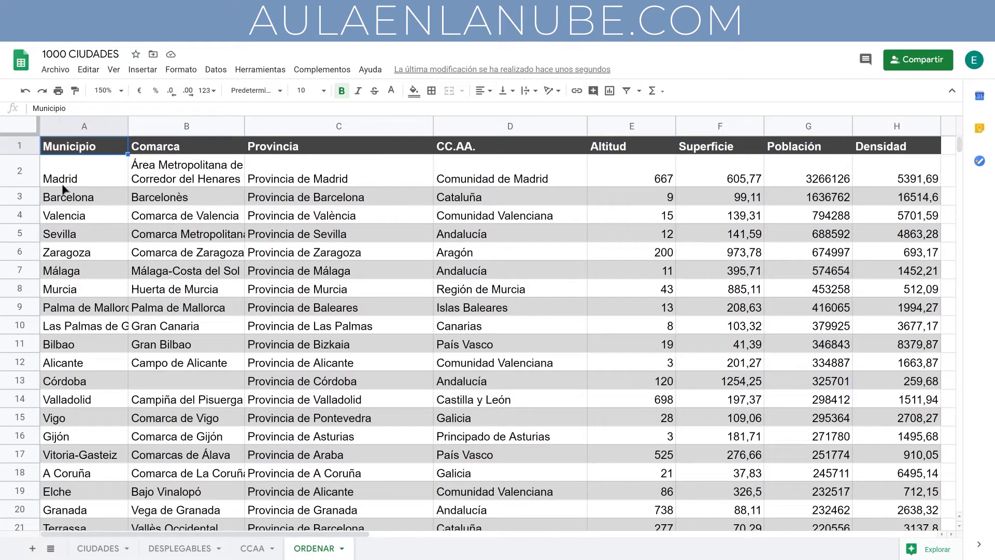
# Review each table column from Municipio through Comarca, Provincia, CC.AA., Altitud, Superficie, Población to Densidad
pyautogui.click(80, 128)
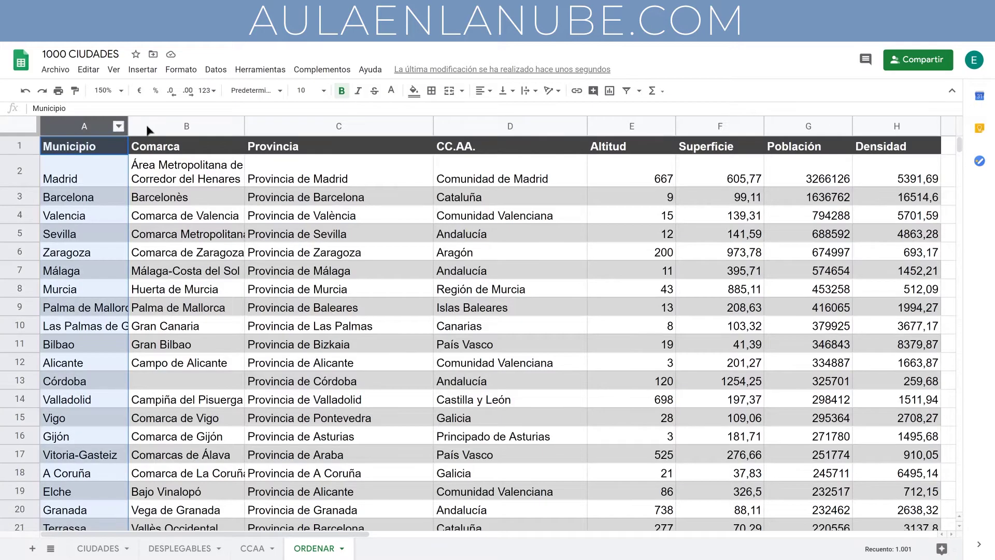
pyautogui.click(173, 125)
pyautogui.click(315, 127)
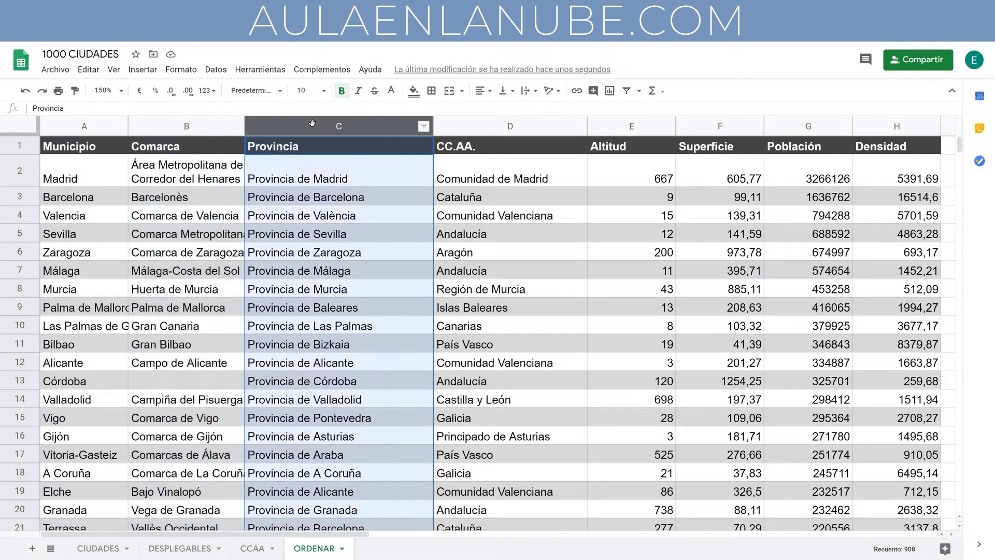
pyautogui.click(505, 127)
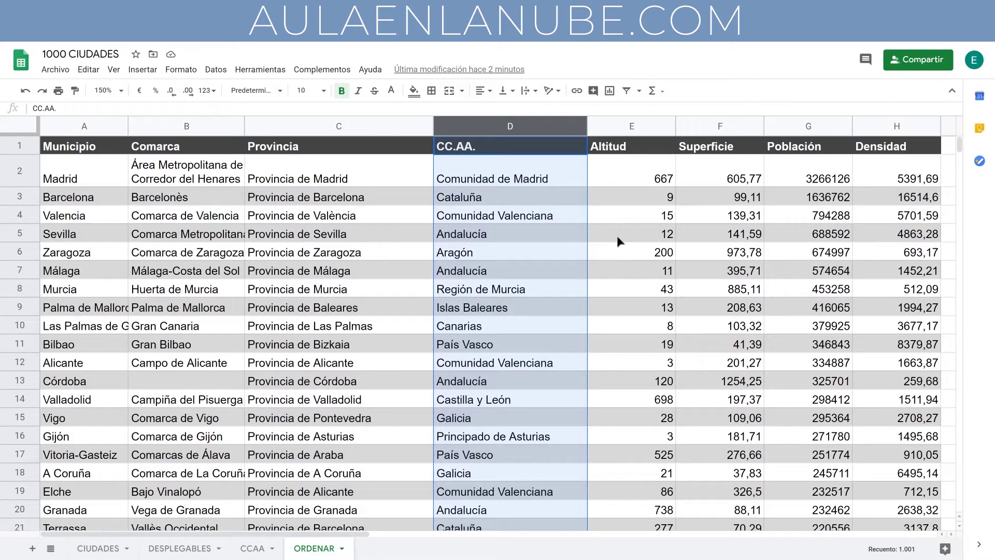
pyautogui.click(645, 130)
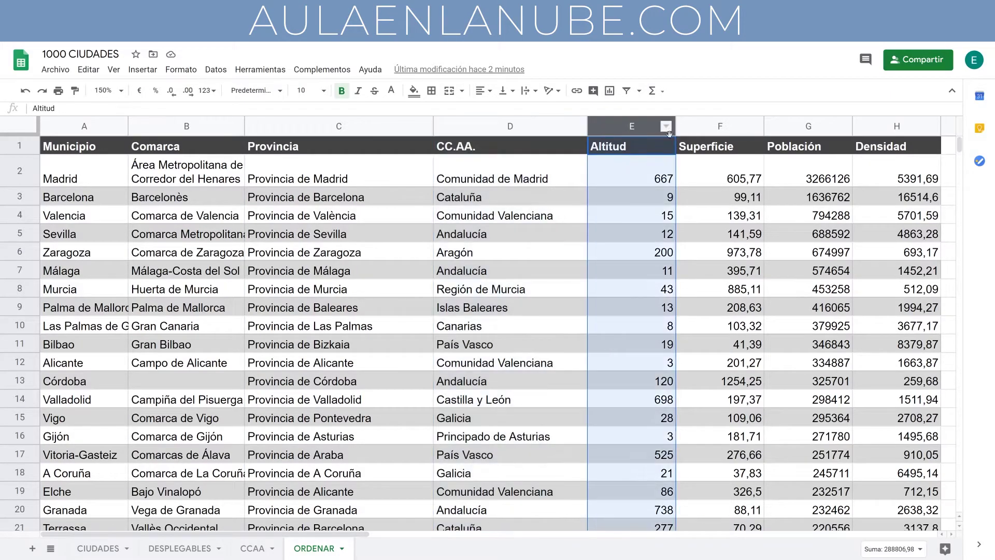
pyautogui.click(721, 129)
pyautogui.click(813, 126)
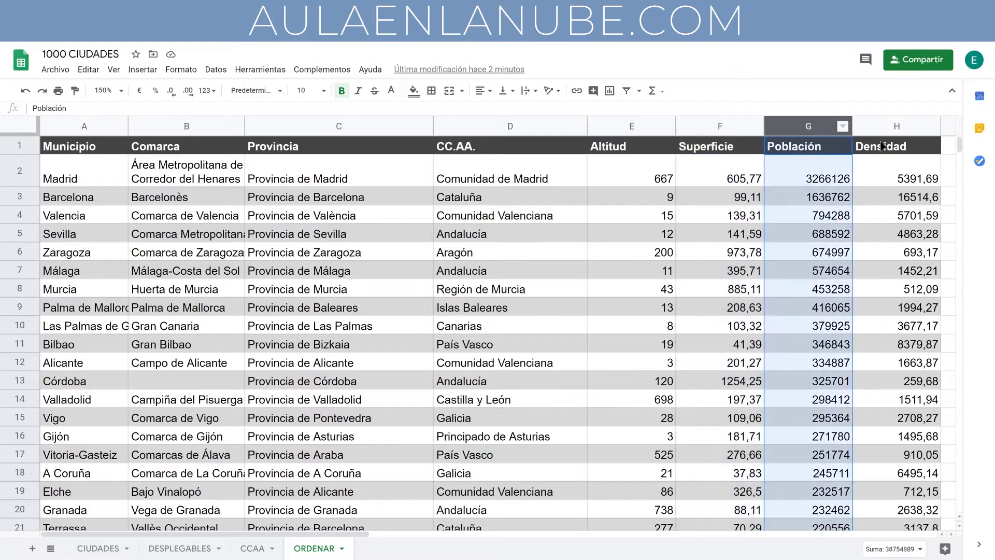
pyautogui.click(892, 130)
# Select a cell inside the city data table and bring up the Datos menu
pyautogui.click(182, 176)
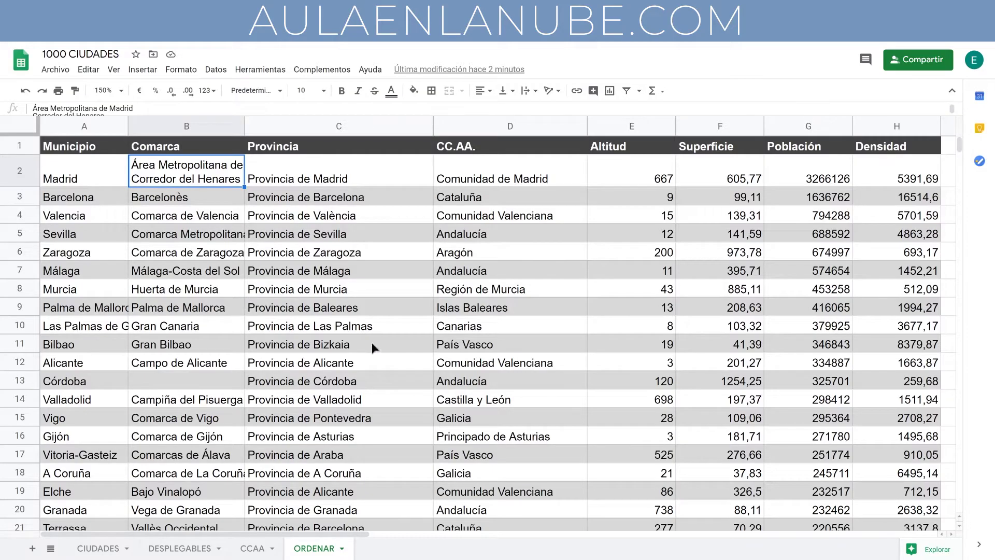
pyautogui.click(335, 325)
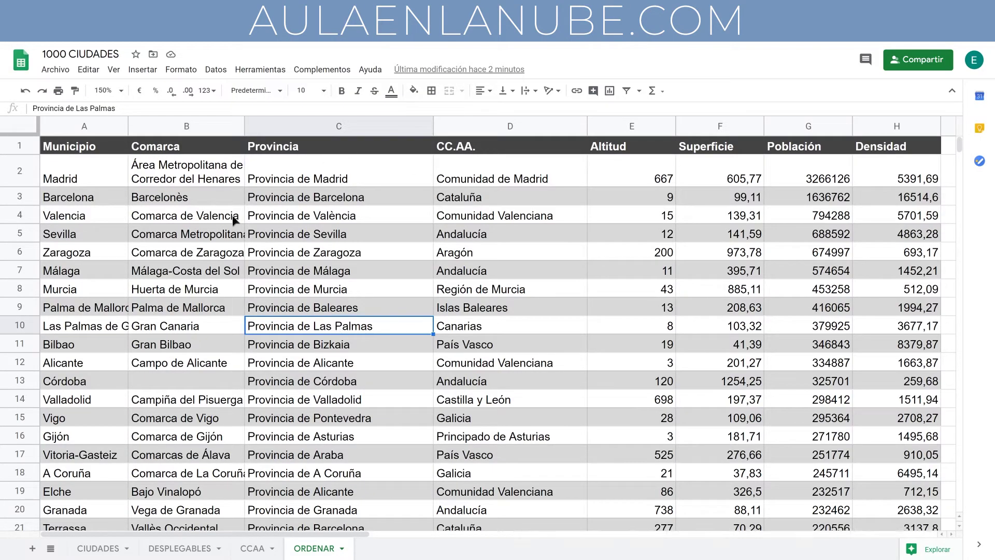
pyautogui.click(215, 70)
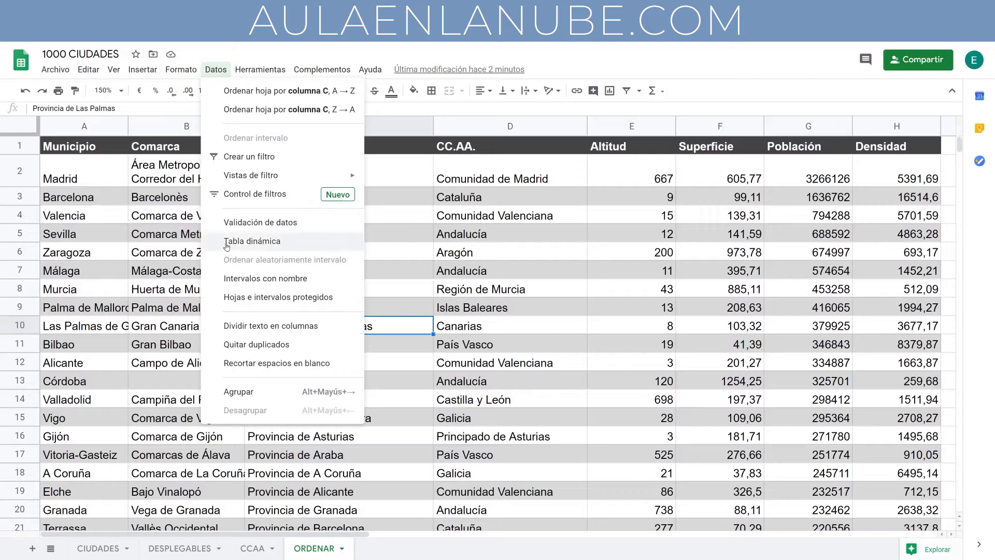
# Start a Tabla dinámica on range ORDENAR!A1:H1001, keeping the proposed range and Nueva hoja
pyautogui.click(246, 243)
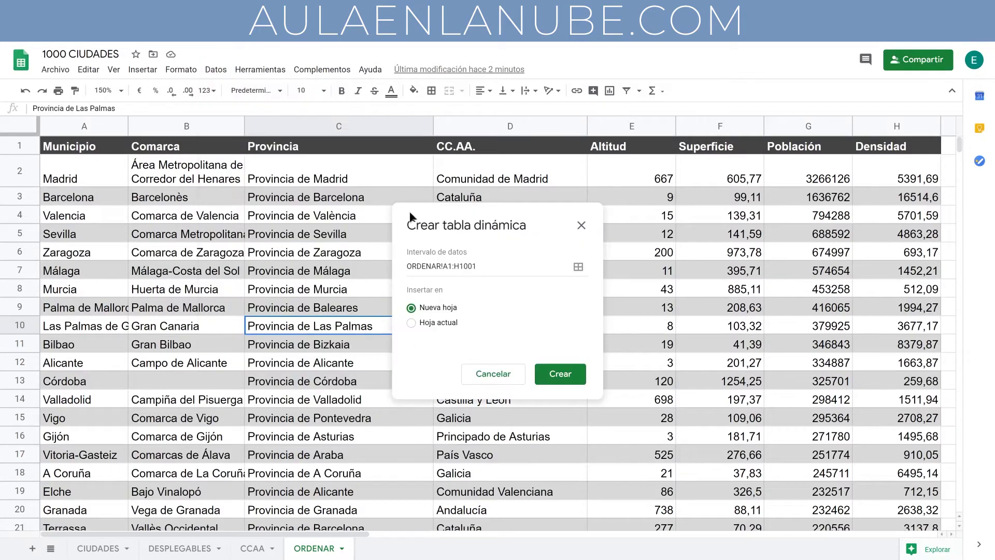
pyautogui.click(404, 260)
pyautogui.click(555, 417)
# Create the pivot on a new sheet and apply the suggestion Promedio de Altitud de cada CC.AA
pyautogui.click(570, 380)
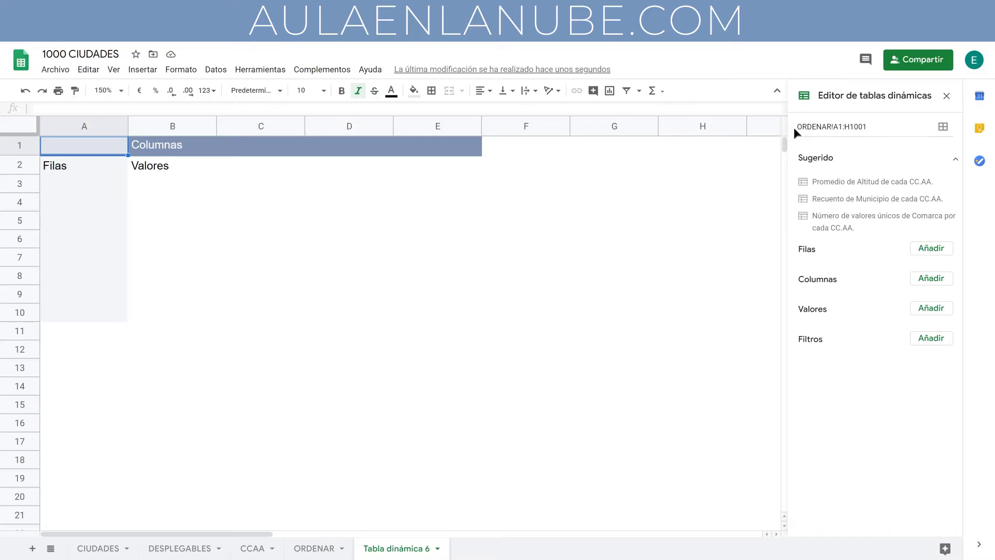
pyautogui.click(943, 127)
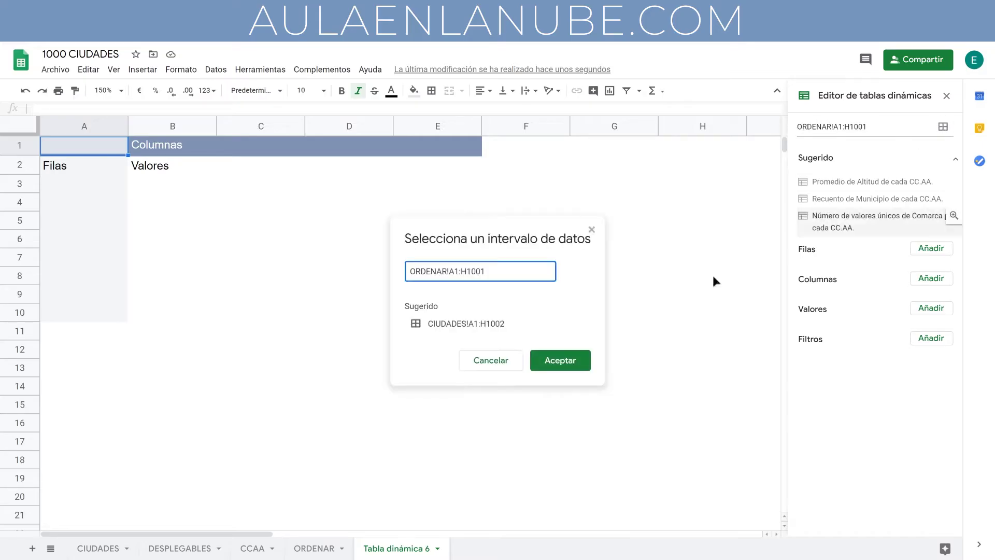
pyautogui.click(591, 230)
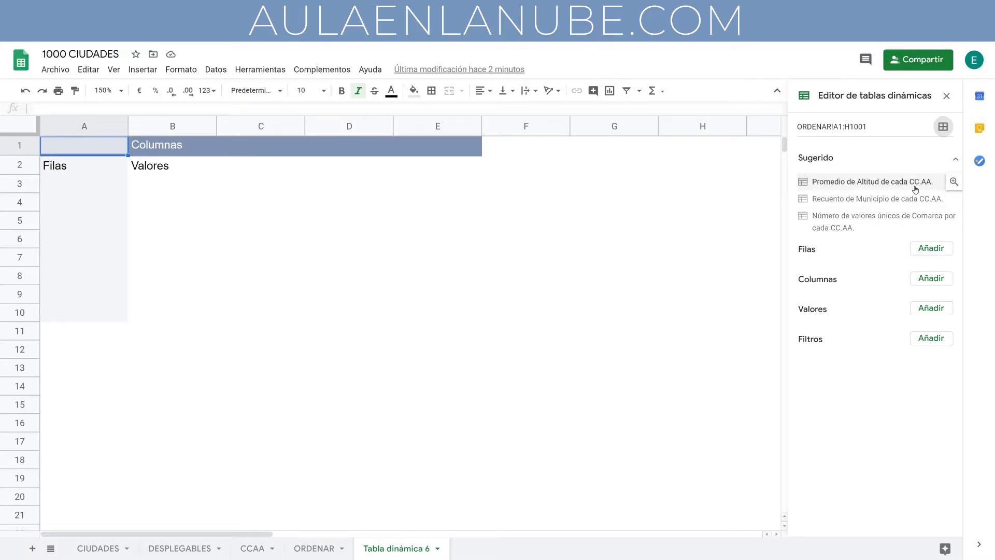
pyautogui.click(852, 181)
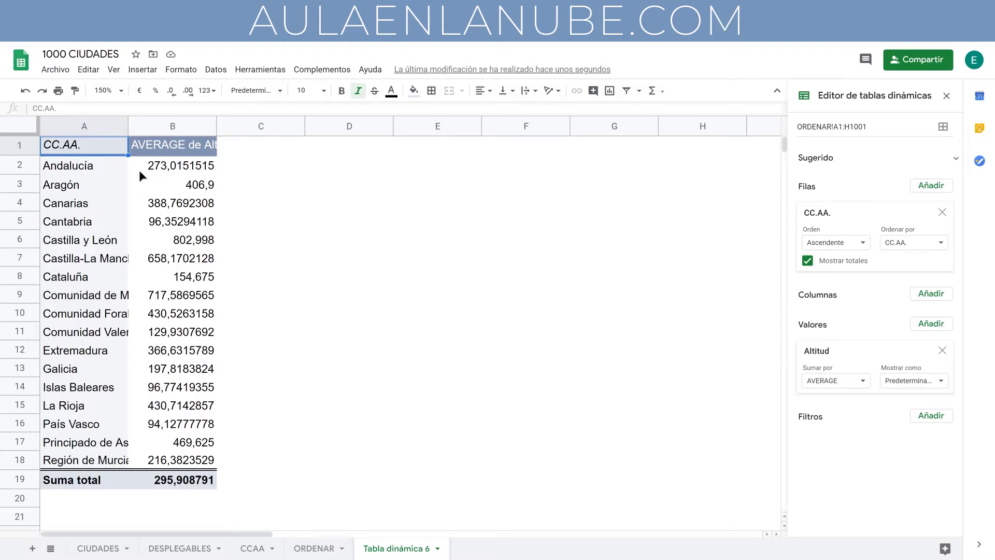
# Inspect the Andalucía, Aragón and Canarias average altitudes, then expand the Sugerido layouts
pyautogui.click(23, 165)
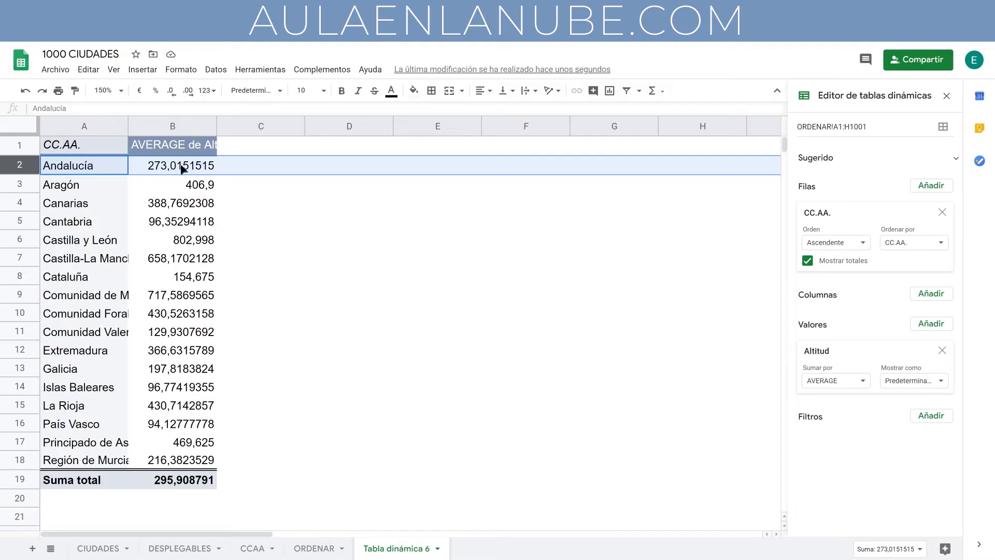
pyautogui.click(20, 185)
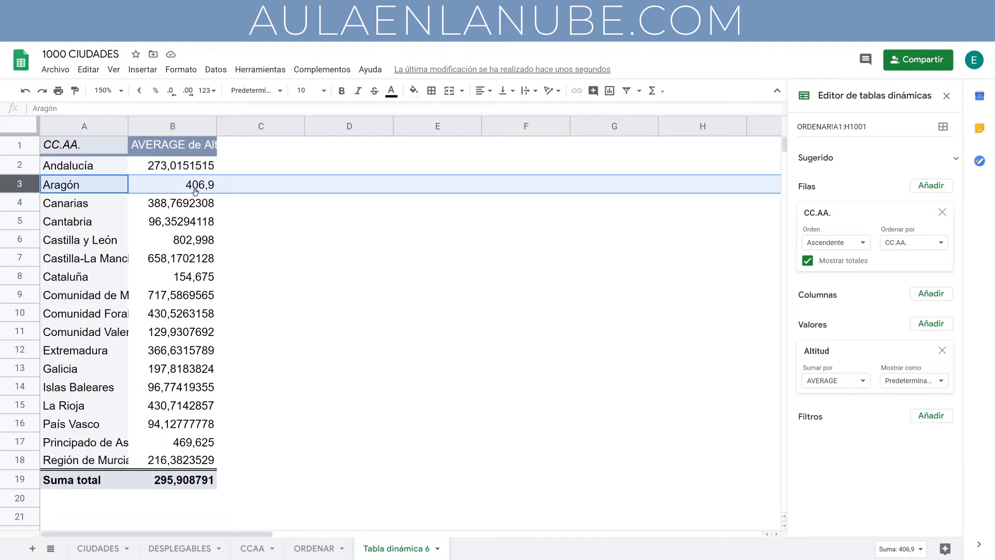
pyautogui.click(20, 204)
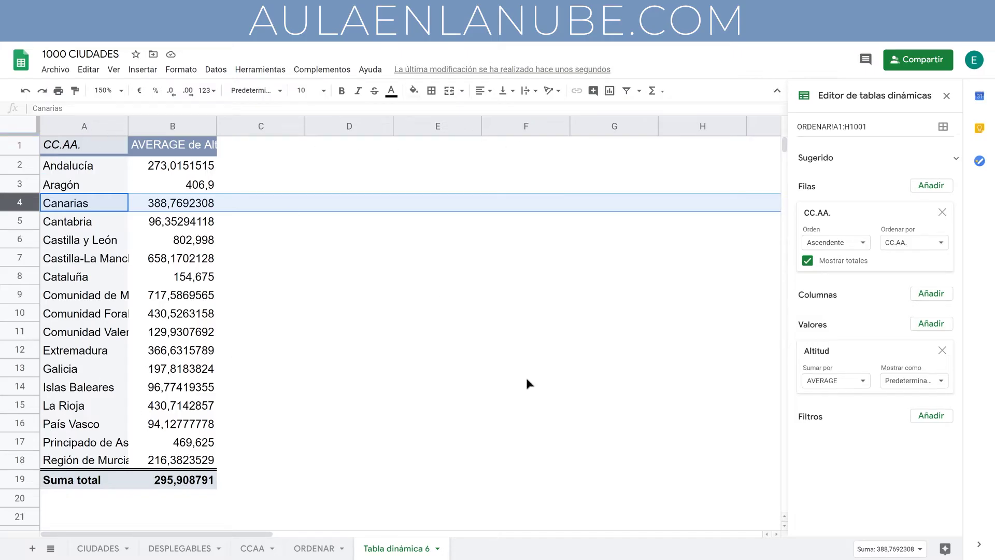
pyautogui.click(955, 159)
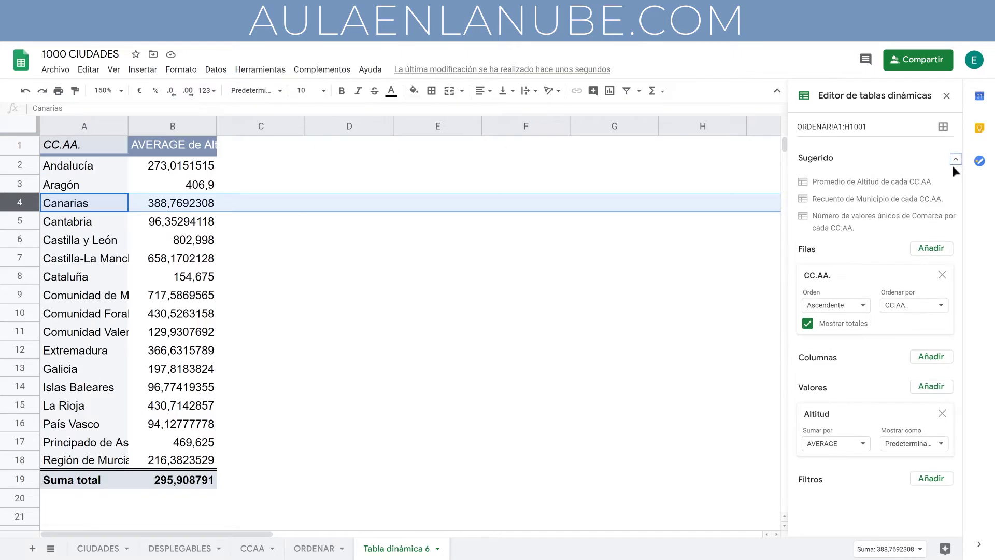
# Apply Recuento de Municipio de cada CC.AA. and review counts from Andalucía's 199 to the 1000 total
pyautogui.click(860, 199)
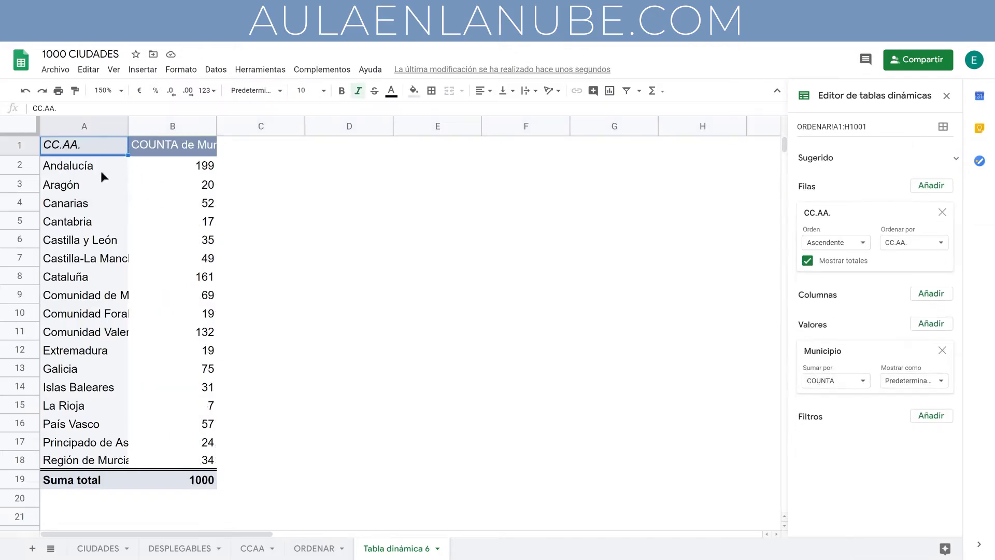
pyautogui.click(19, 166)
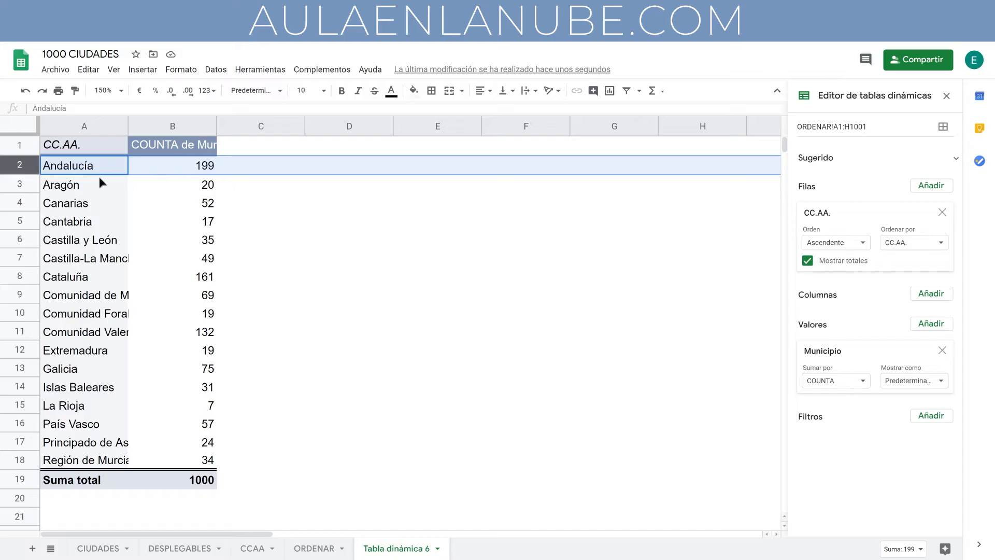
pyautogui.click(20, 190)
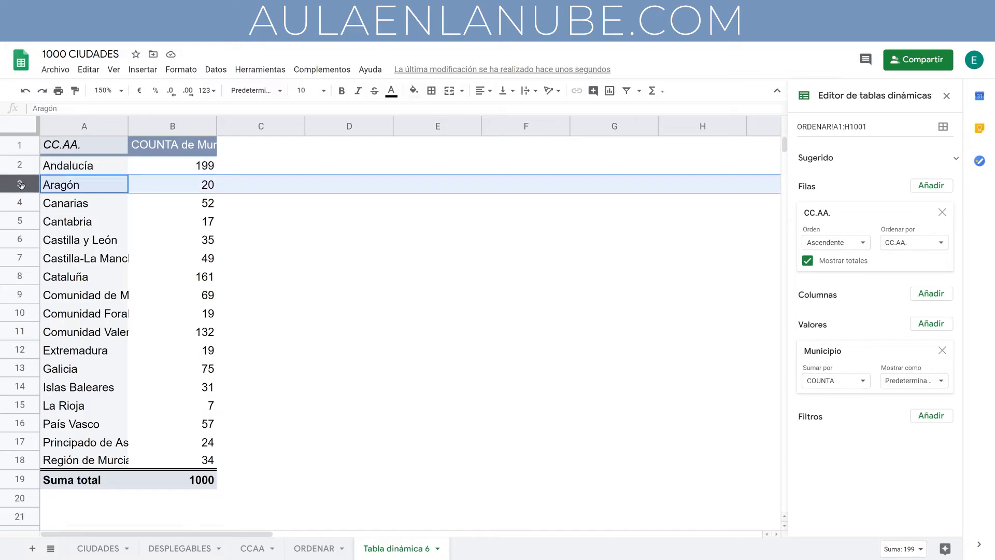
pyautogui.click(18, 202)
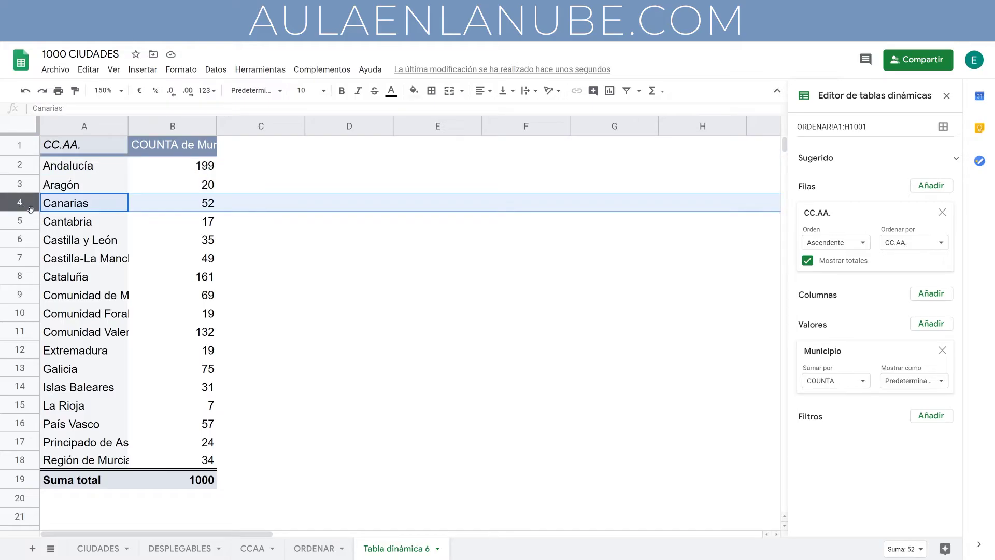
pyautogui.click(20, 222)
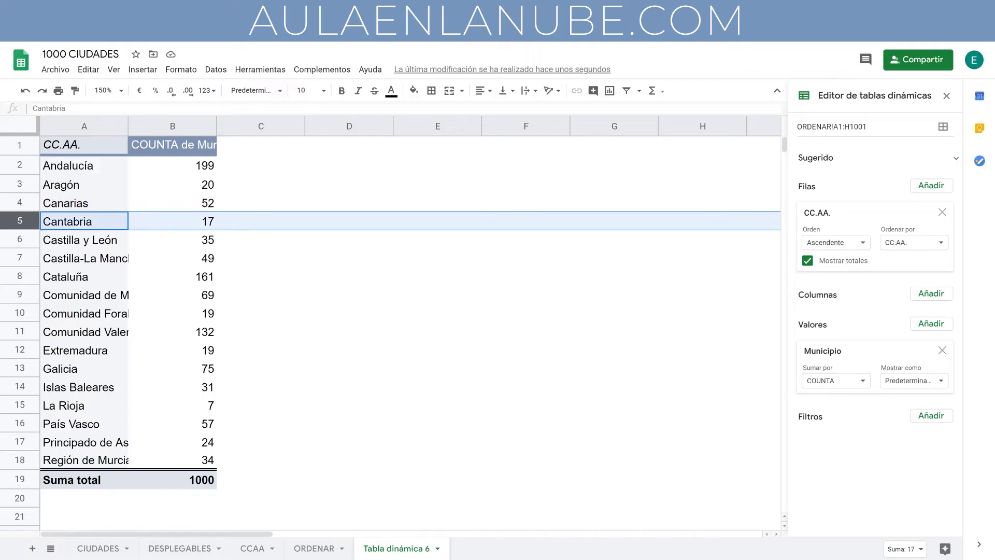
pyautogui.click(66, 245)
pyautogui.hotkey('ctrl', 'Down')
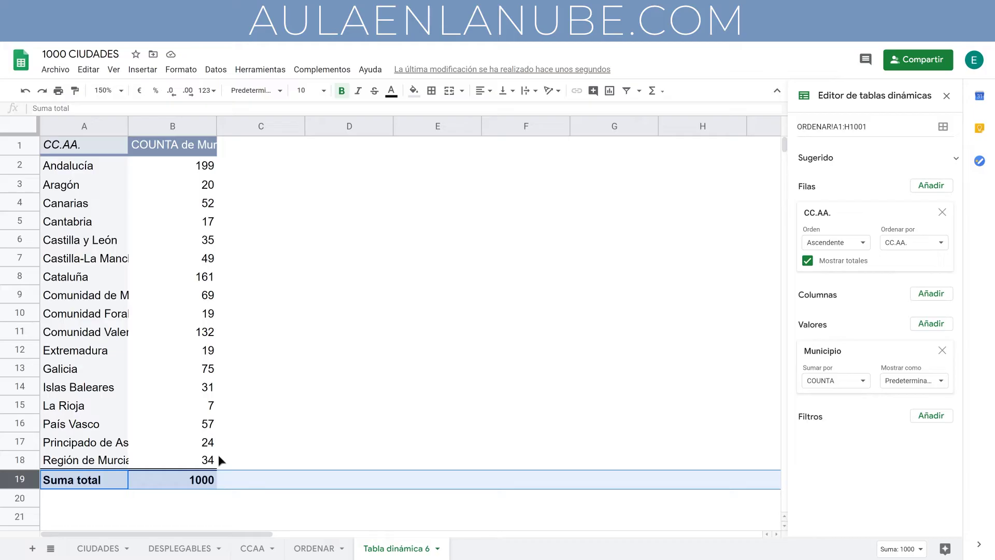
pyautogui.click(954, 157)
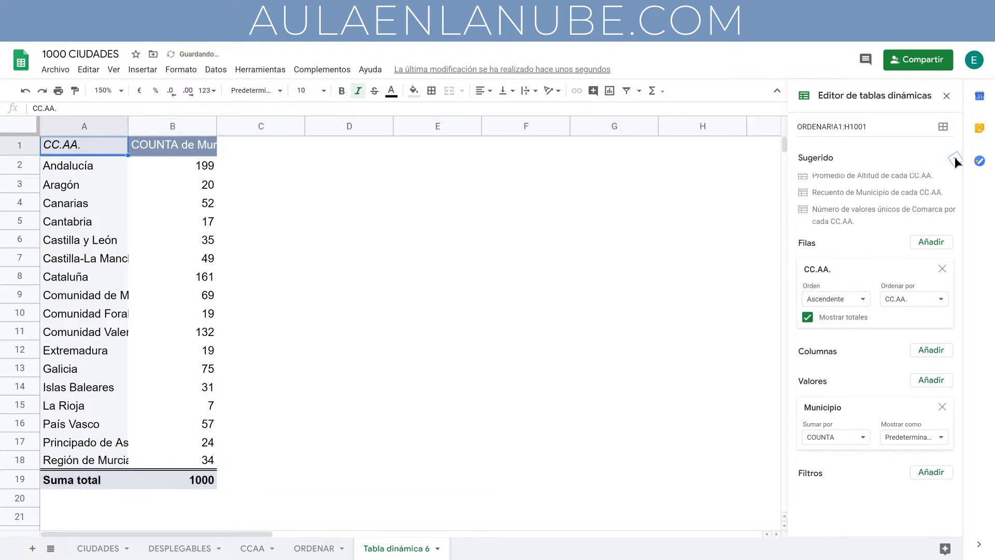
# Apply Número de valores únicos de Comarca por cada CC.AA., then remove the CC.AA. rows, leaving 352
pyautogui.click(846, 229)
pyautogui.click(13, 164)
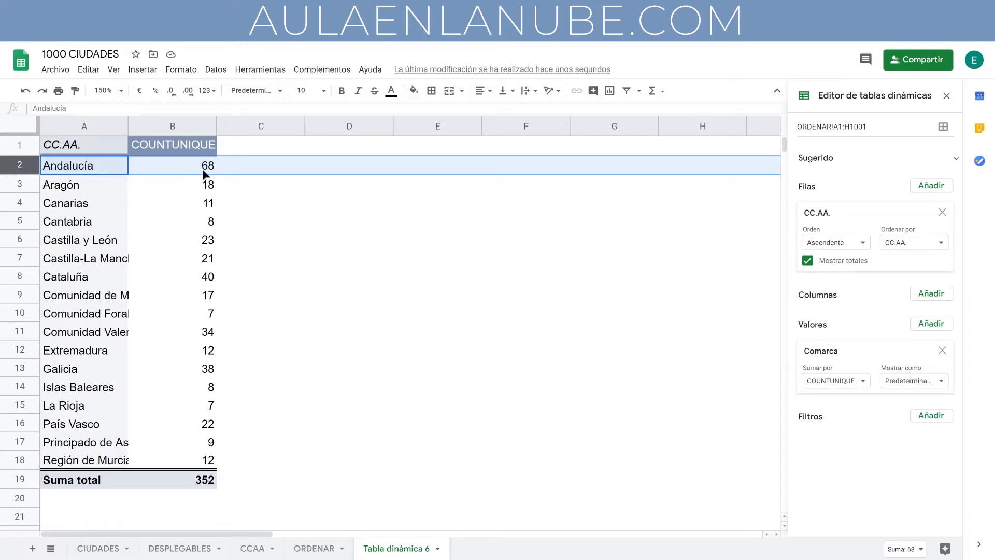
pyautogui.click(36, 184)
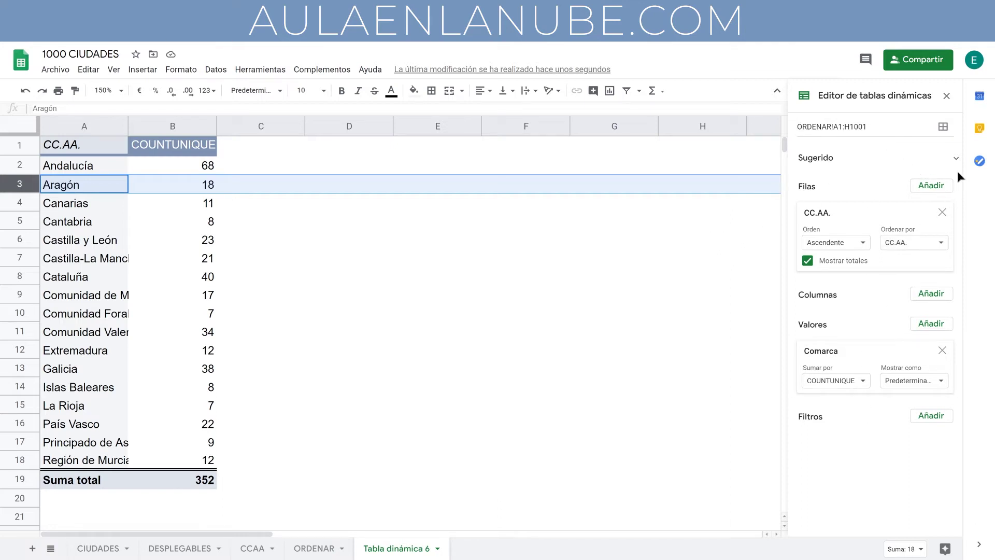
pyautogui.click(942, 212)
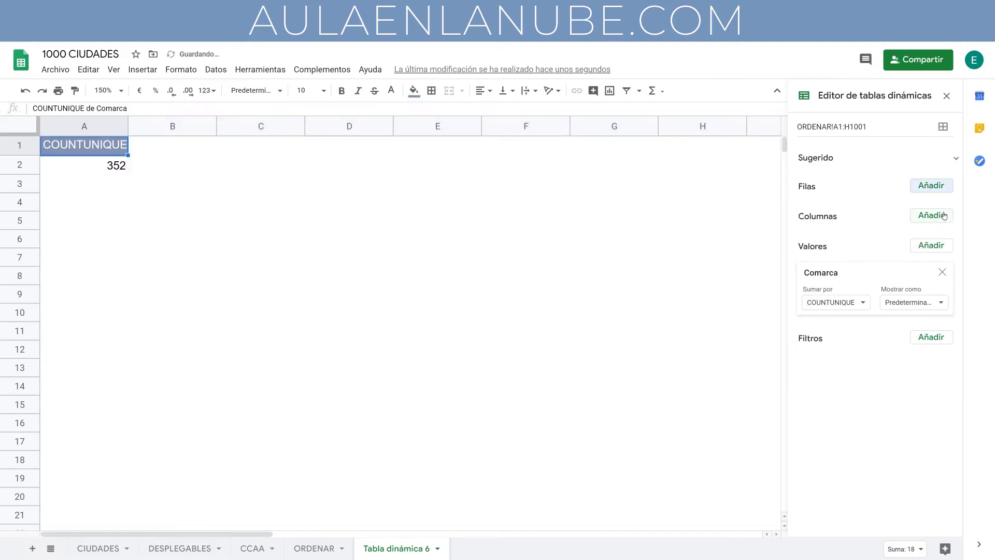
# Remove the Comarca value and old fields, then add CC.AA. as the only row field
pyautogui.click(942, 272)
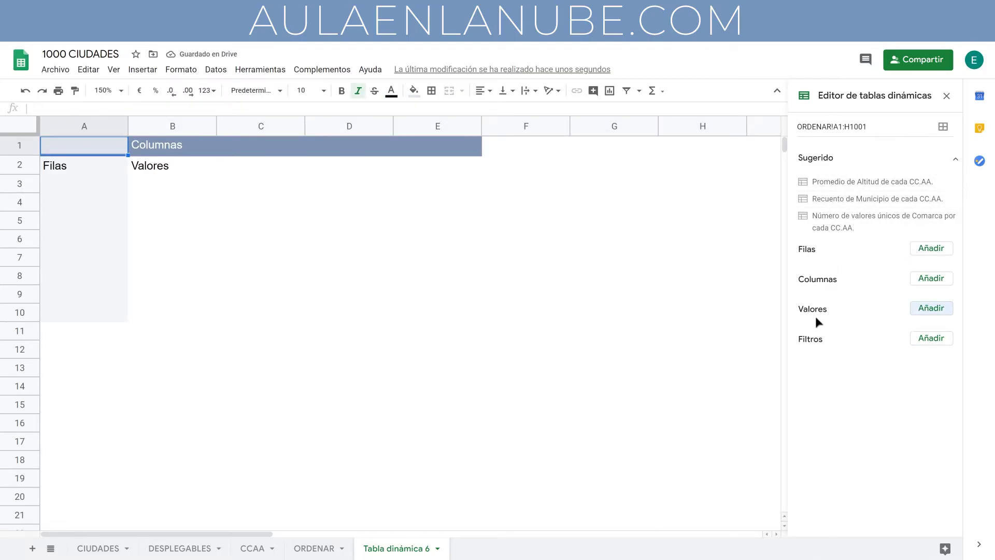
pyautogui.click(911, 380)
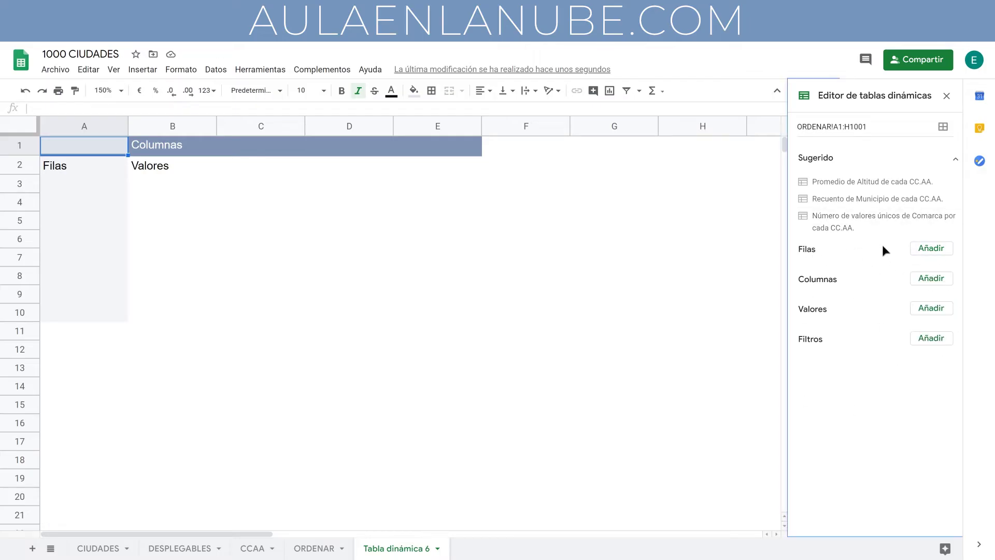
pyautogui.click(914, 252)
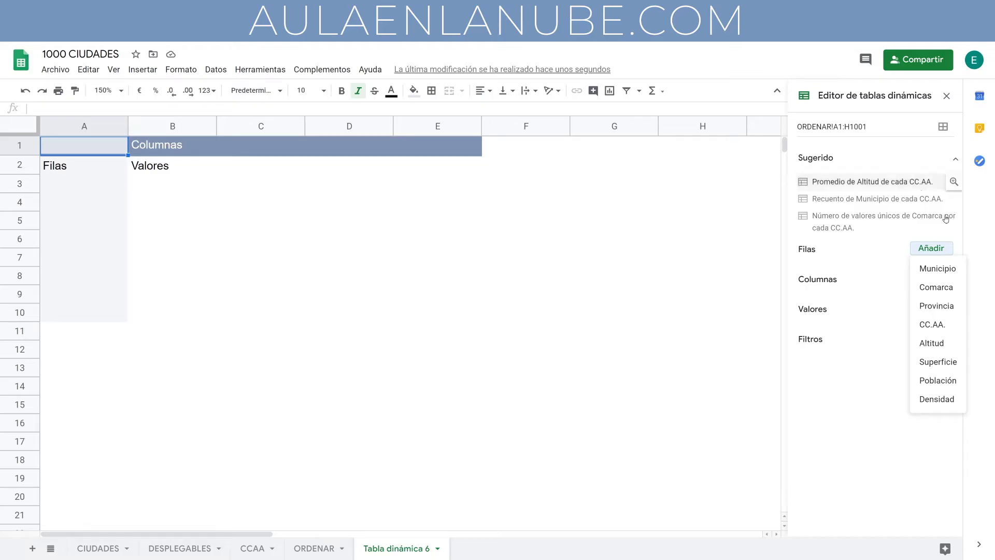
pyautogui.click(952, 326)
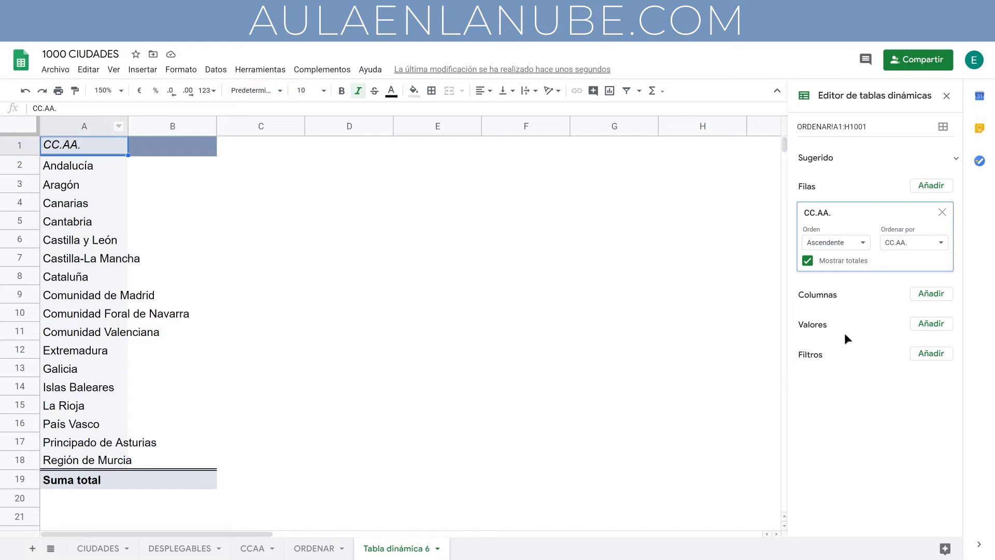
# Add Altitud under Valores summarized as AVERAGE, totalling 295,908791
pyautogui.click(927, 323)
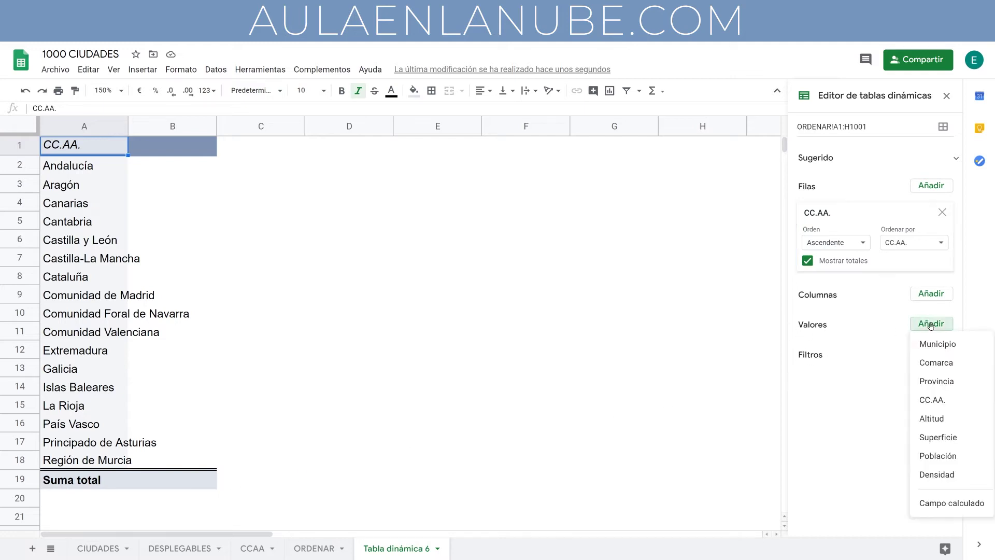
pyautogui.click(963, 422)
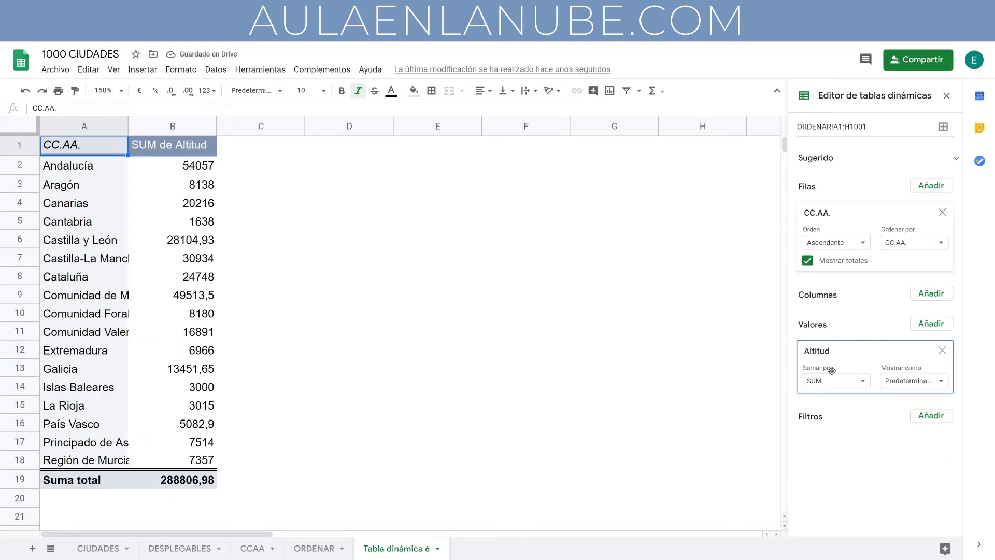
pyautogui.click(861, 384)
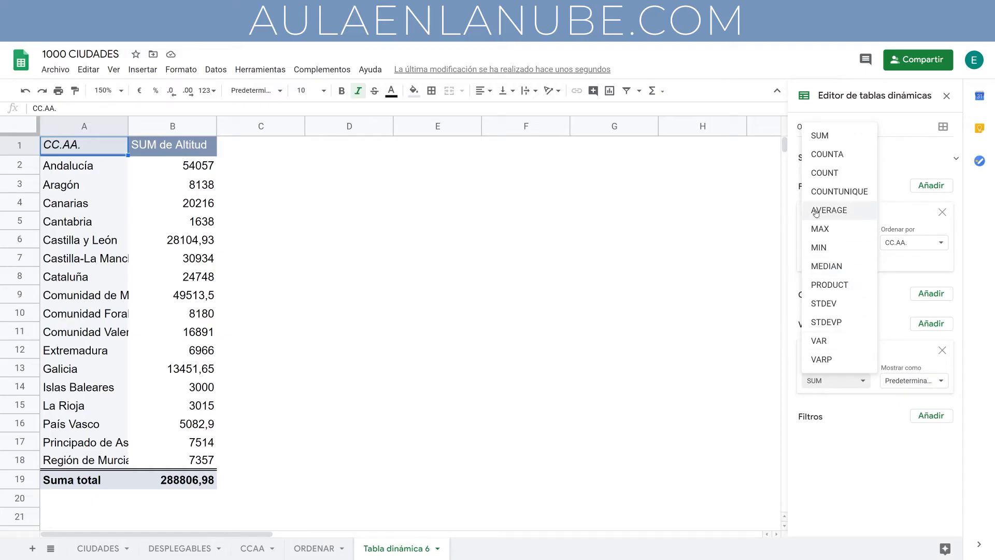
pyautogui.click(836, 209)
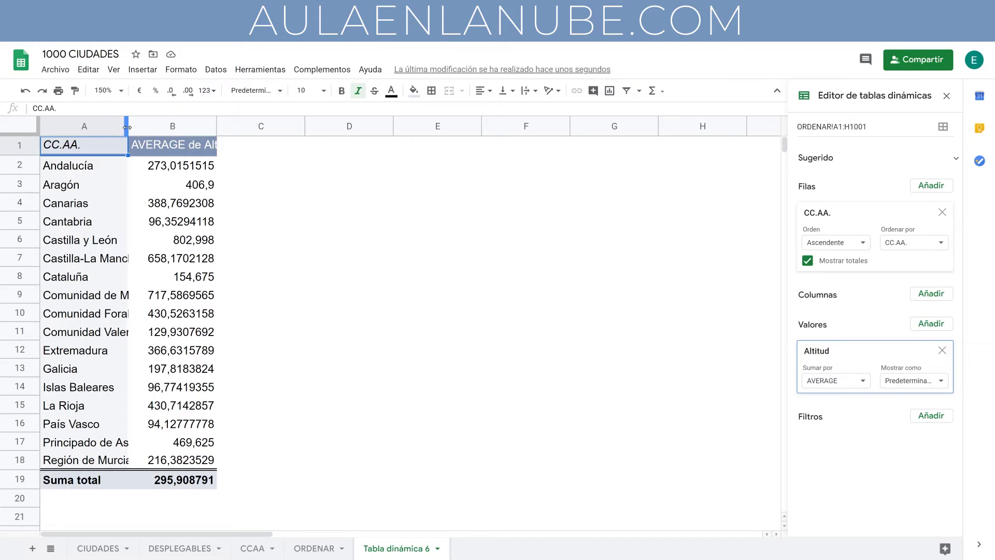
# Autofit column A so the full community names are visible
pyautogui.doubleClick(127, 127)
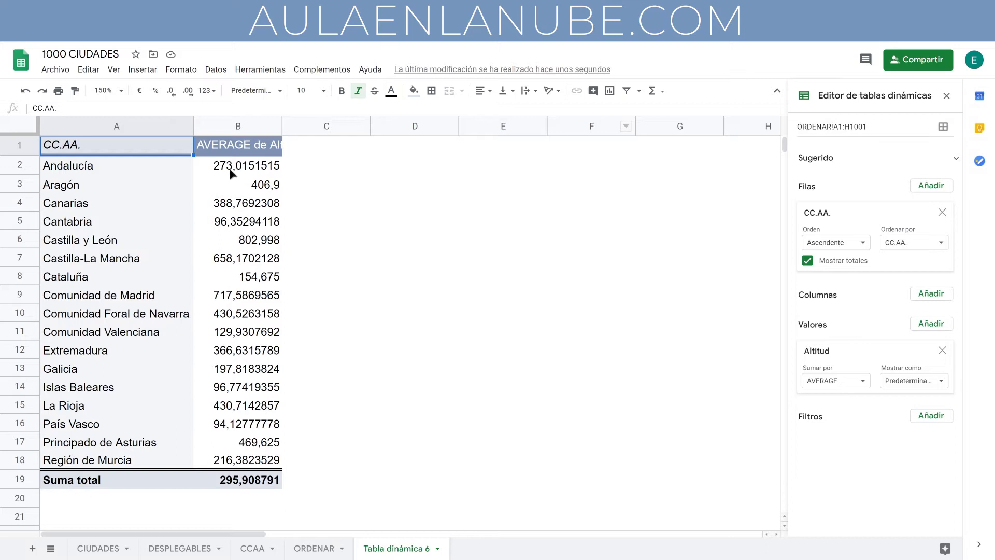
pyautogui.click(954, 158)
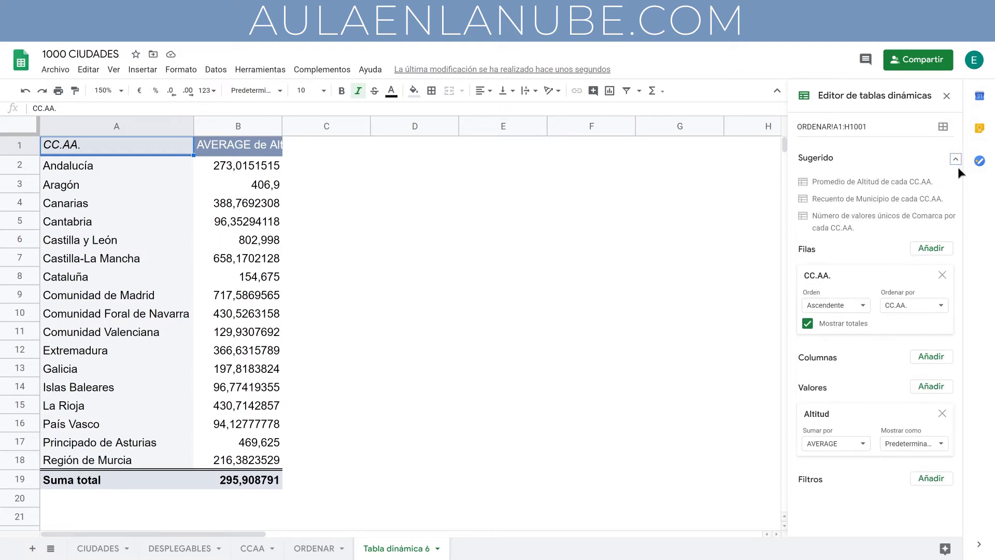
pyautogui.click(907, 184)
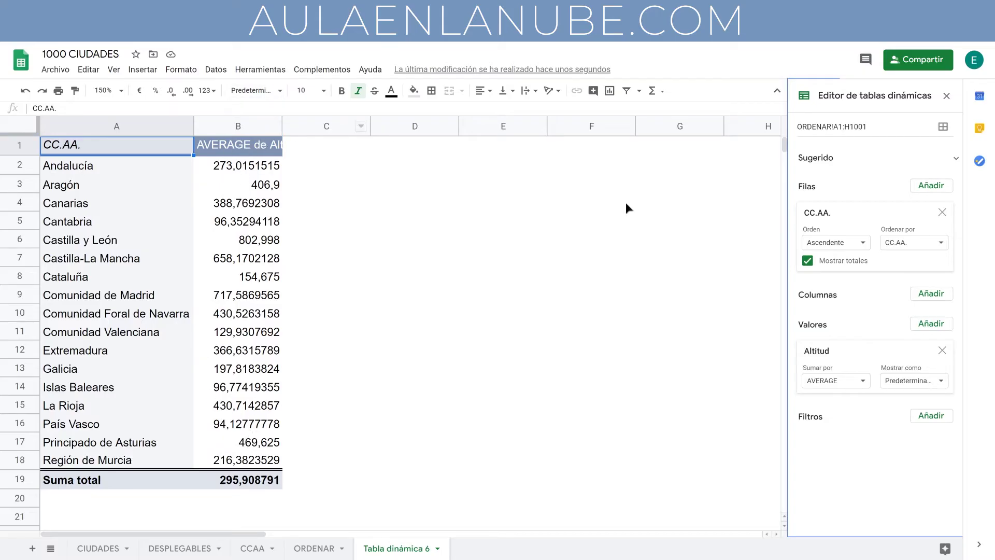
# Add a second Altitud value summarized as MAX
pyautogui.click(939, 327)
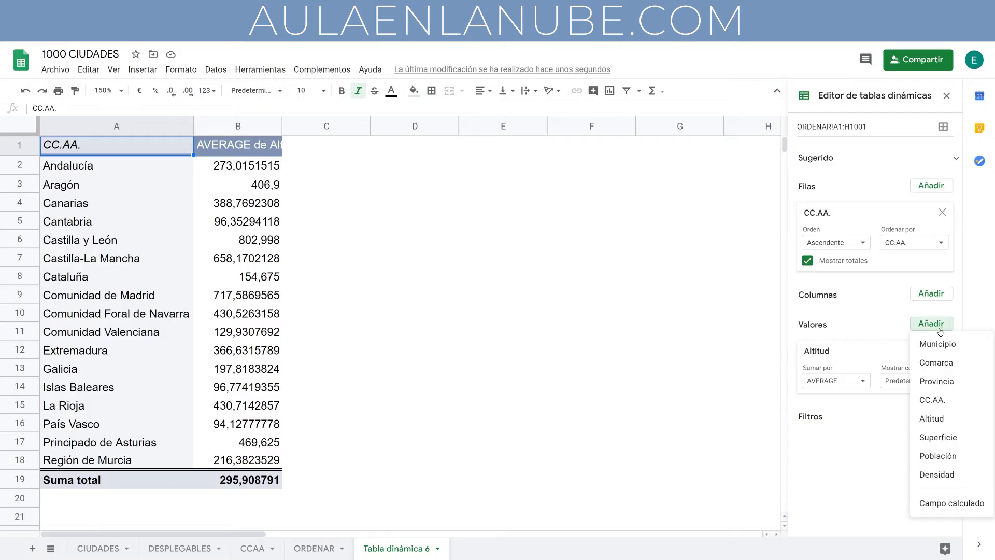
pyautogui.click(970, 419)
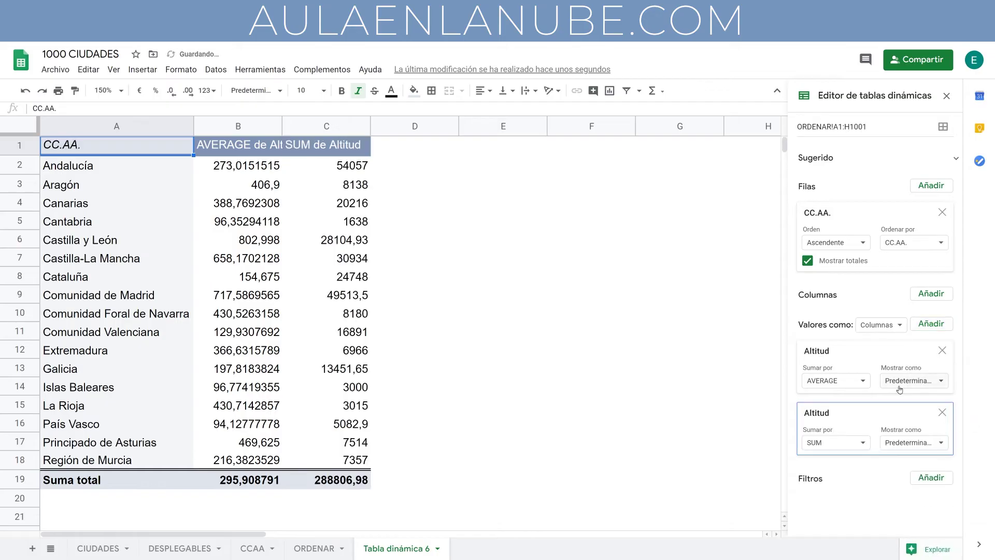
pyautogui.click(862, 442)
pyautogui.click(863, 442)
pyautogui.click(859, 444)
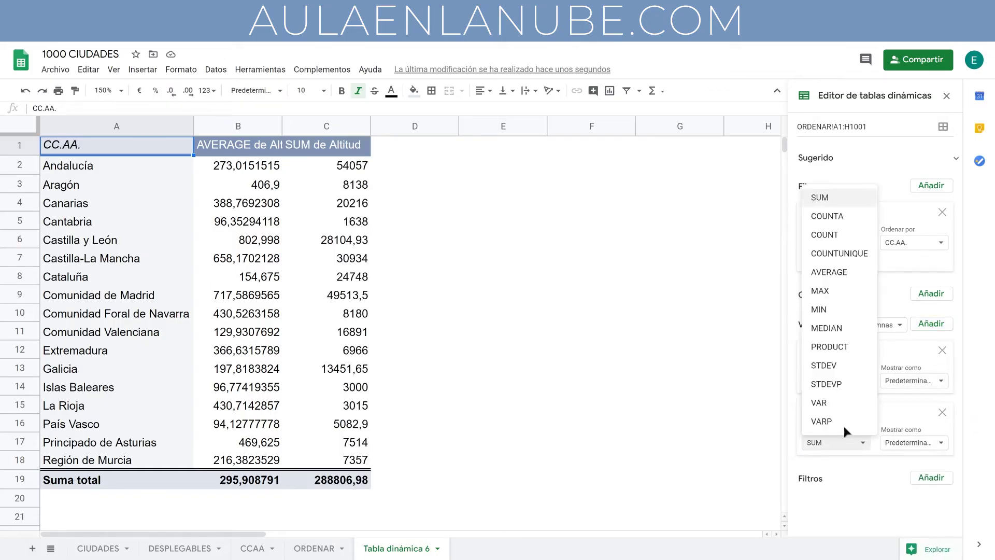
pyautogui.click(851, 290)
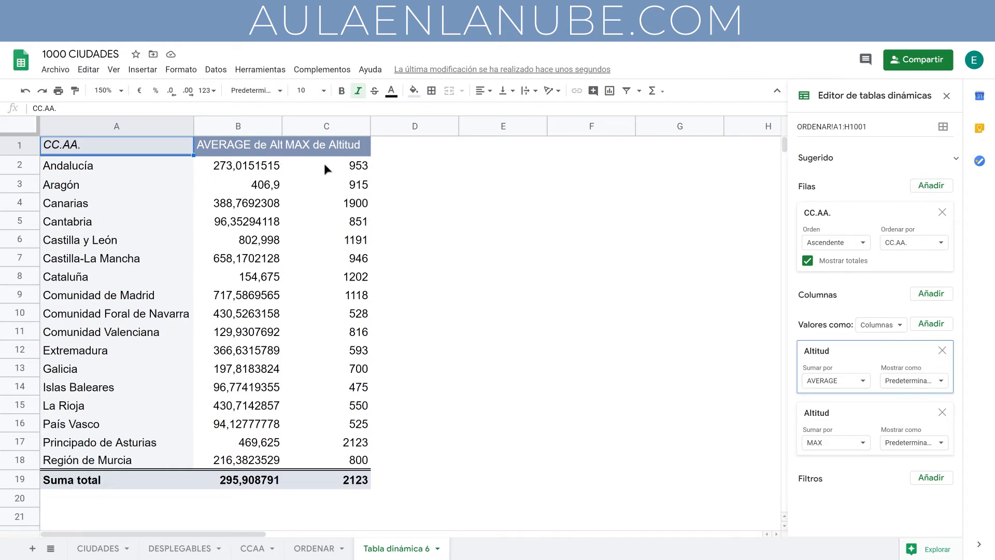
# Check the maximum altitude values for Andalucía and Extremadura
pyautogui.click(362, 169)
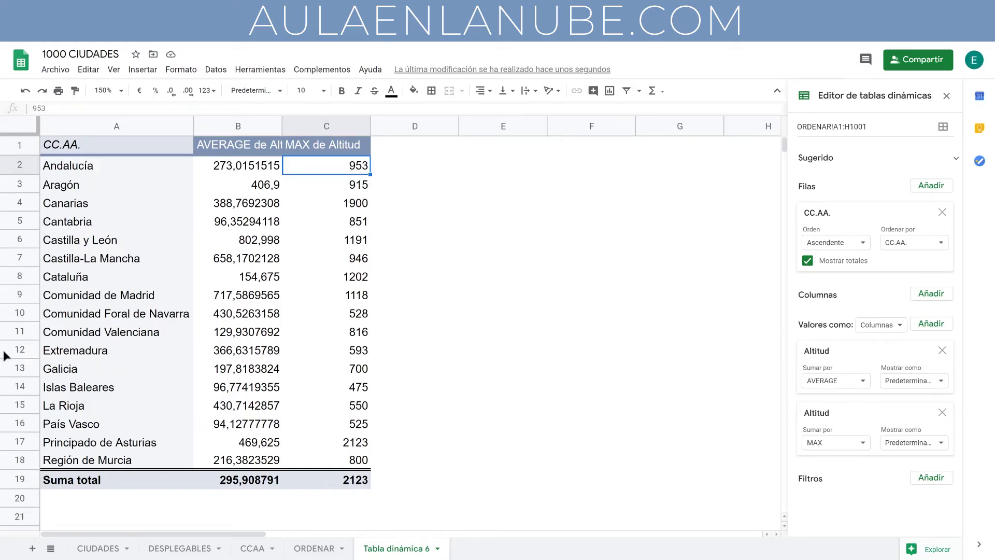
pyautogui.click(359, 354)
pyautogui.click(14, 350)
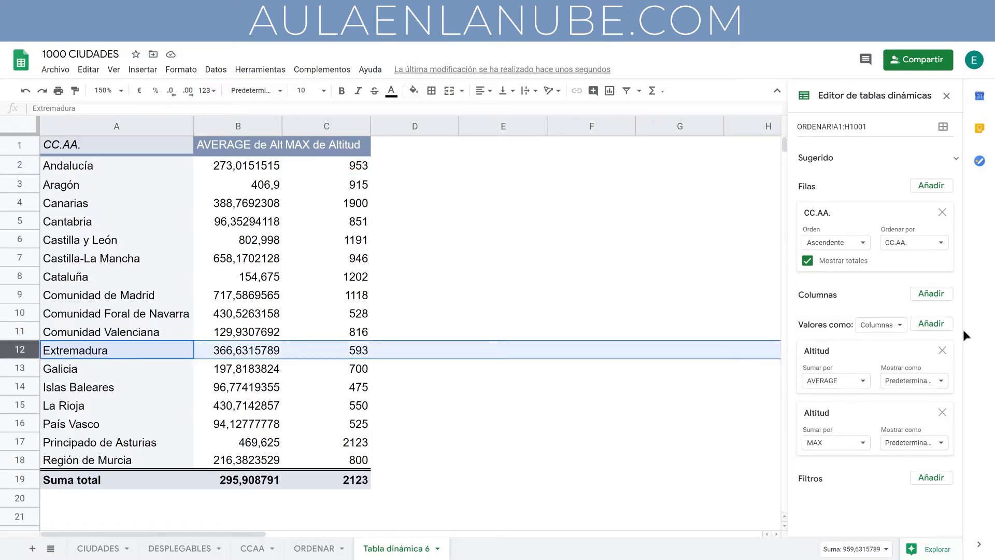
# Add a third Altitud value summarized as MIN, ranging from 0 to 494
pyautogui.click(940, 325)
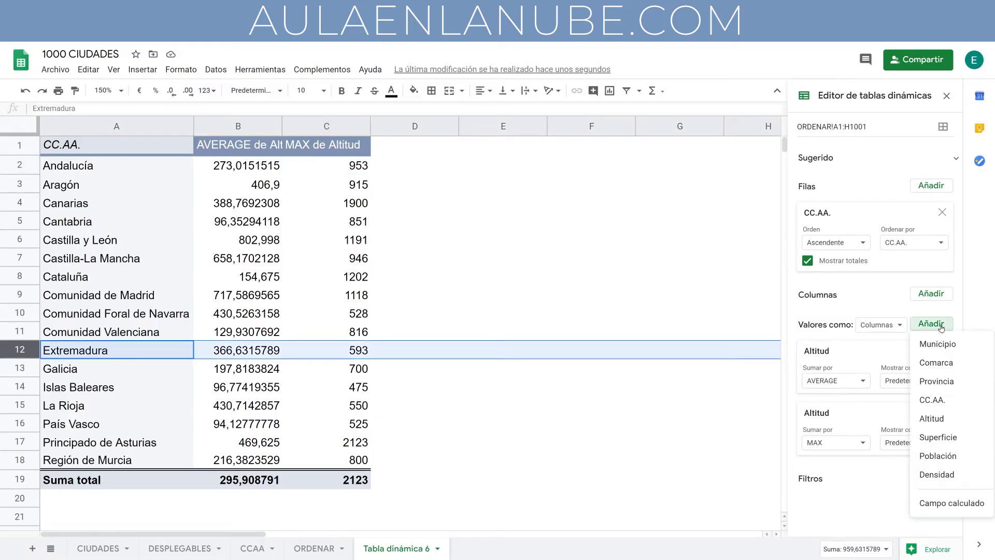
pyautogui.click(936, 420)
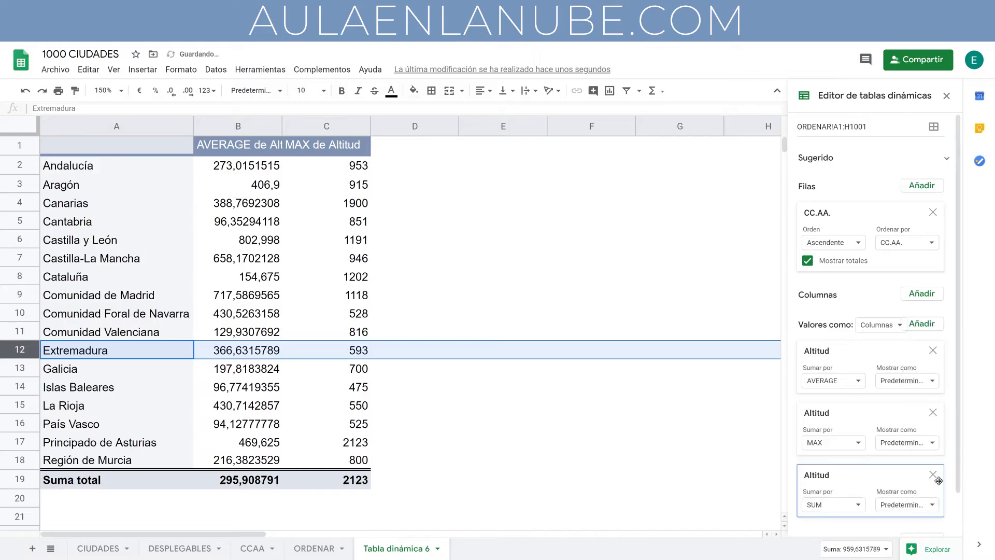
pyautogui.click(848, 505)
pyautogui.click(818, 373)
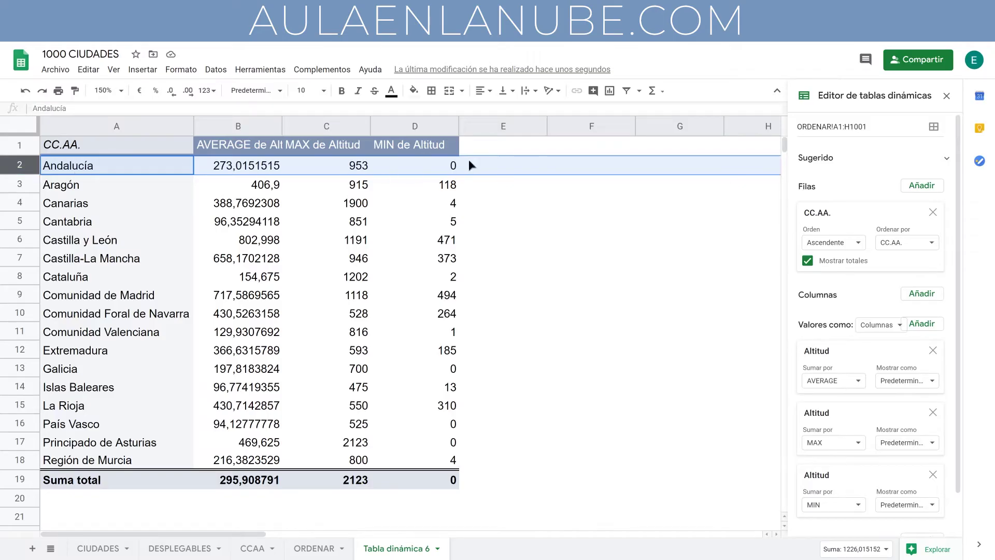
# Compare altitudes across the Cataluña, Galicia, Aragón, Castilla y León, Castilla-La Mancha, Madrid and Navarra rows
pyautogui.click(31, 278)
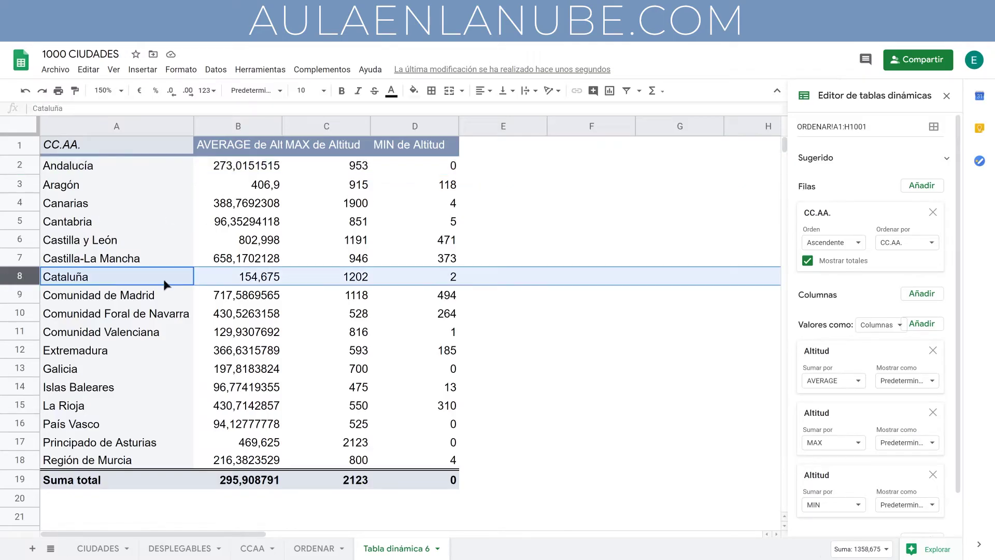
pyautogui.click(31, 368)
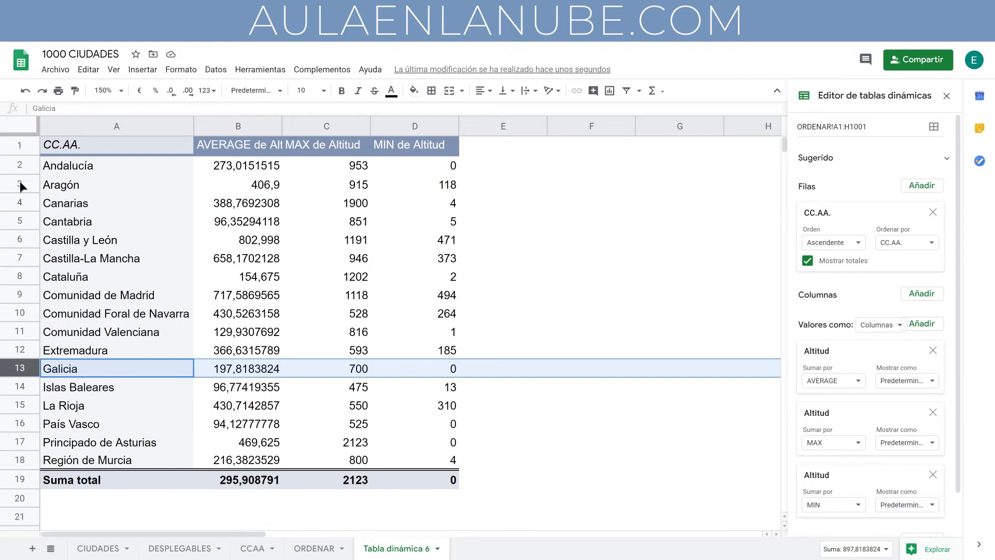
pyautogui.click(20, 184)
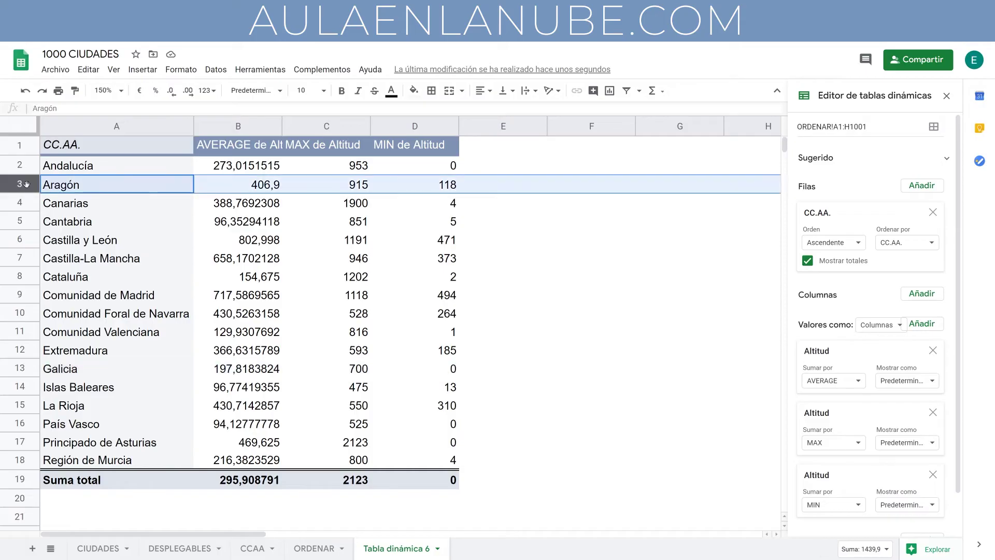
pyautogui.click(20, 238)
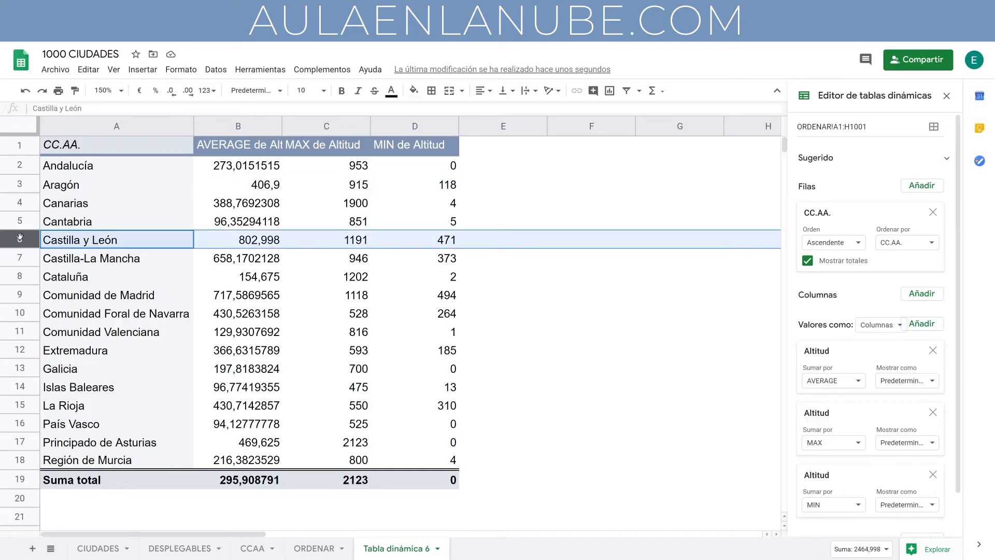
pyautogui.click(27, 259)
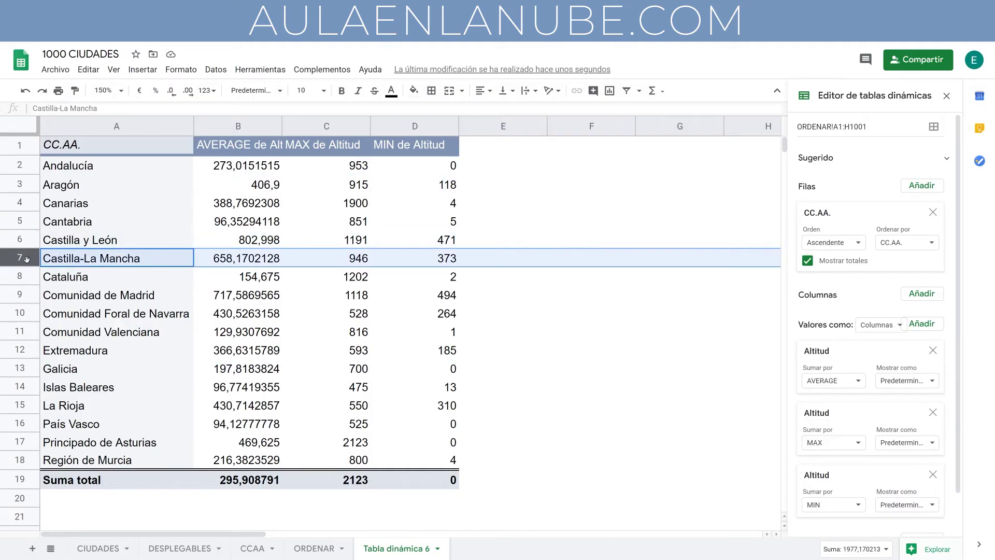
pyautogui.click(31, 292)
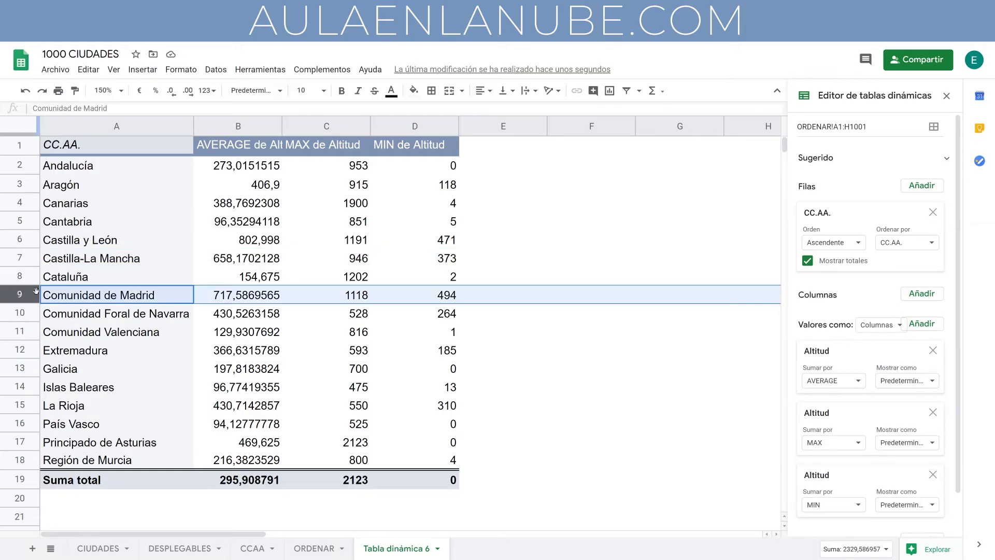
pyautogui.click(27, 313)
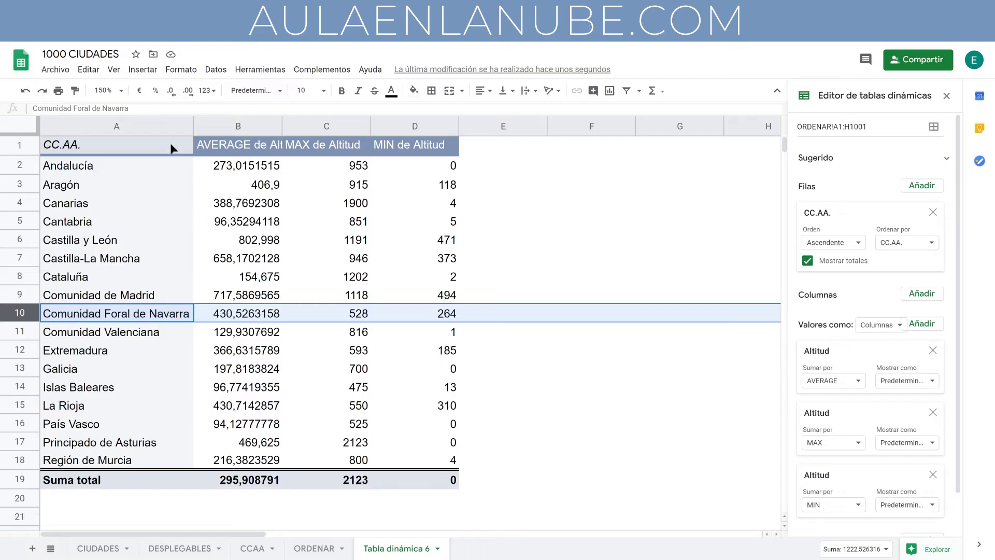
# Delete the AVERAGE, MAX and MIN Altitud value cards from the pivot
pyautogui.click(154, 126)
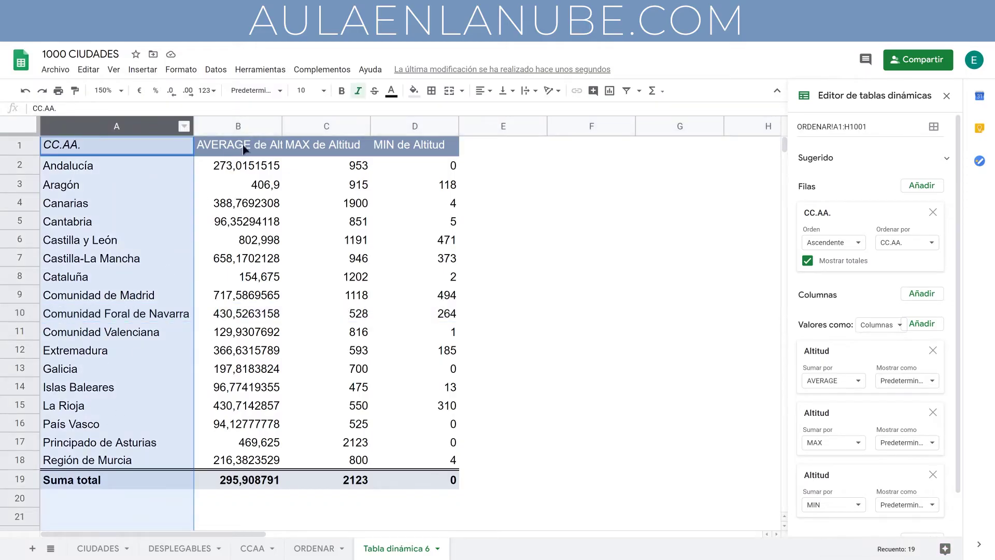
pyautogui.click(255, 127)
pyautogui.click(320, 127)
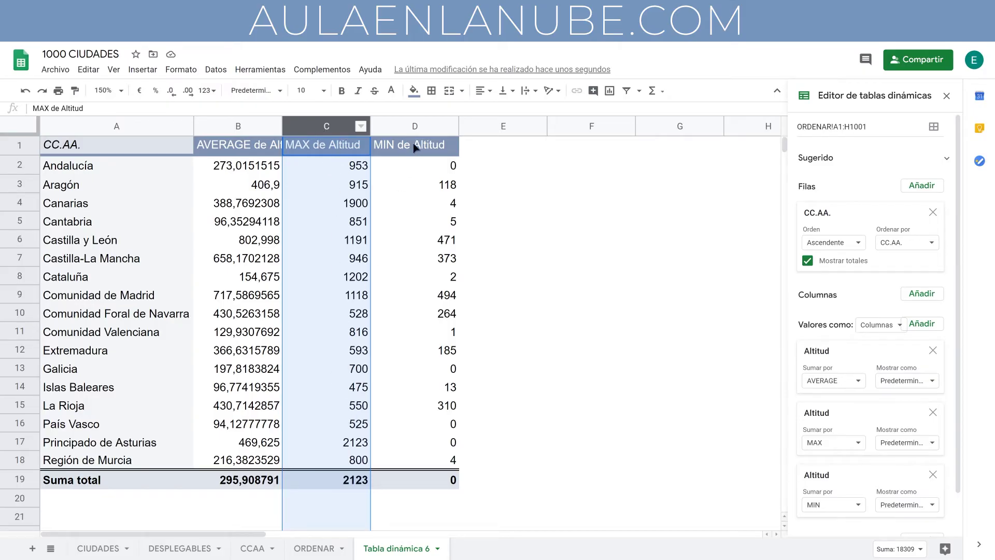
pyautogui.click(414, 127)
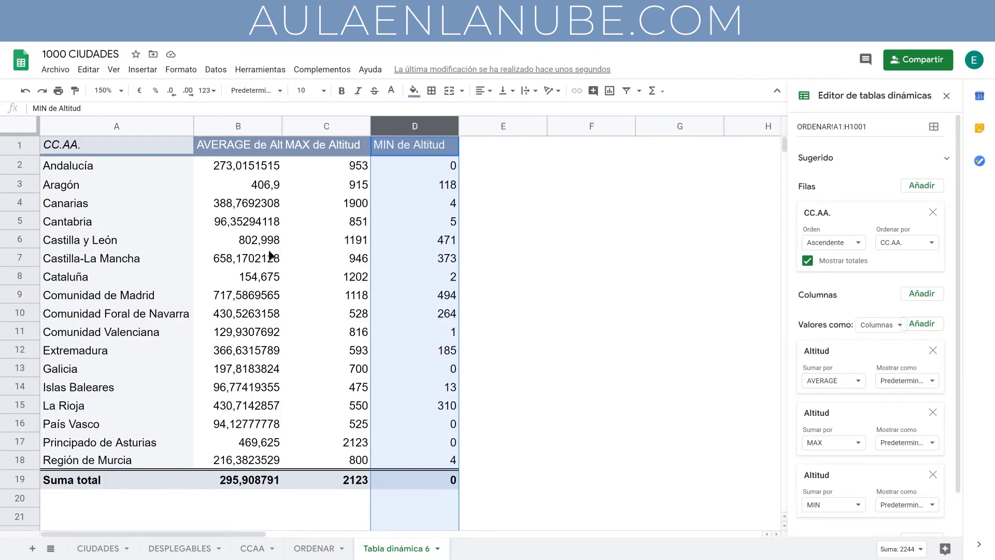
pyautogui.click(933, 351)
pyautogui.click(933, 350)
pyautogui.click(932, 350)
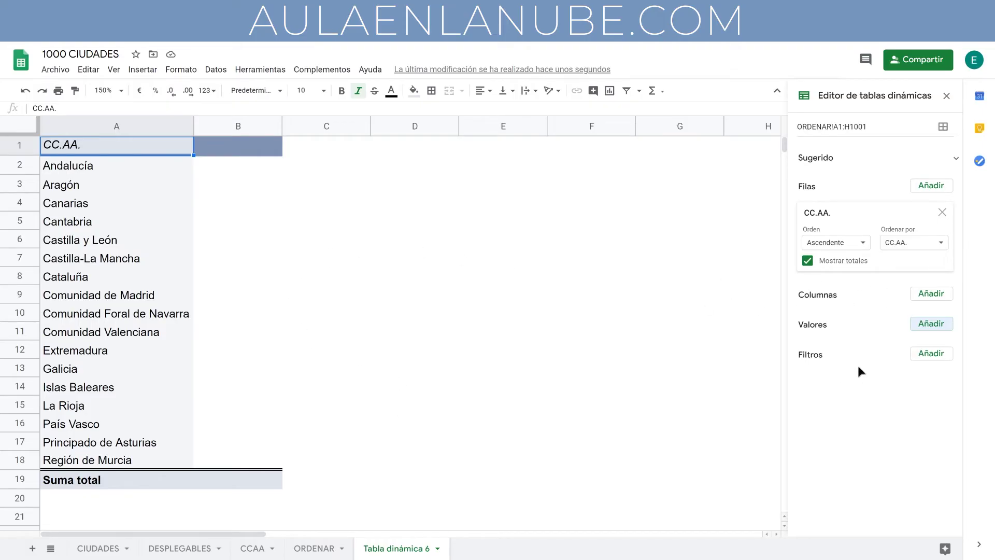
# Add Municipio to Valores, summarised with COUNTA
pyautogui.click(936, 325)
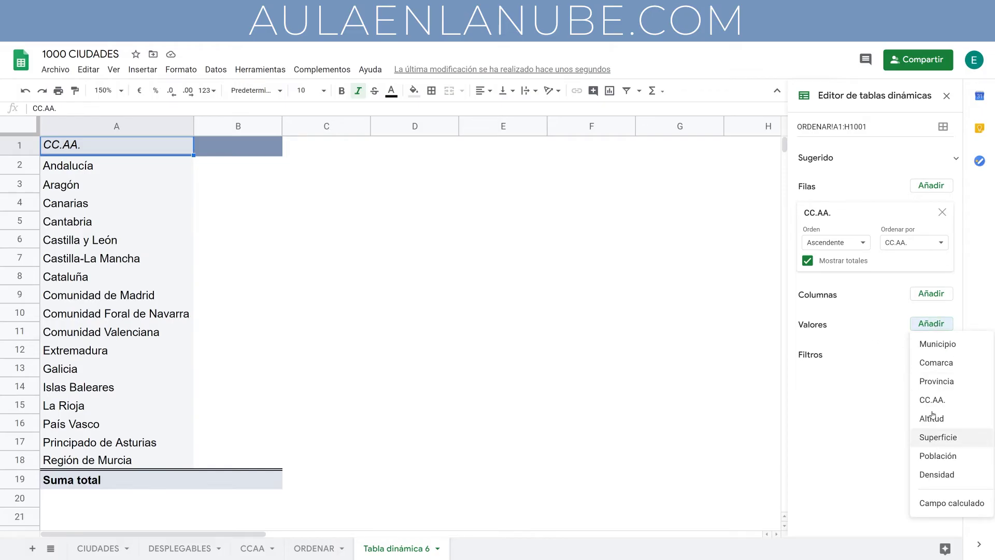
pyautogui.click(943, 345)
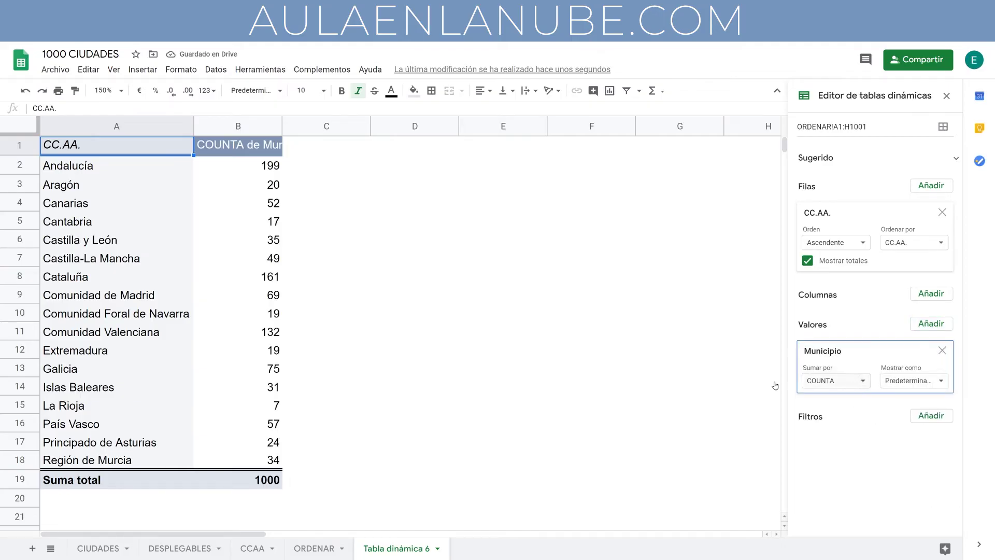
pyautogui.click(855, 383)
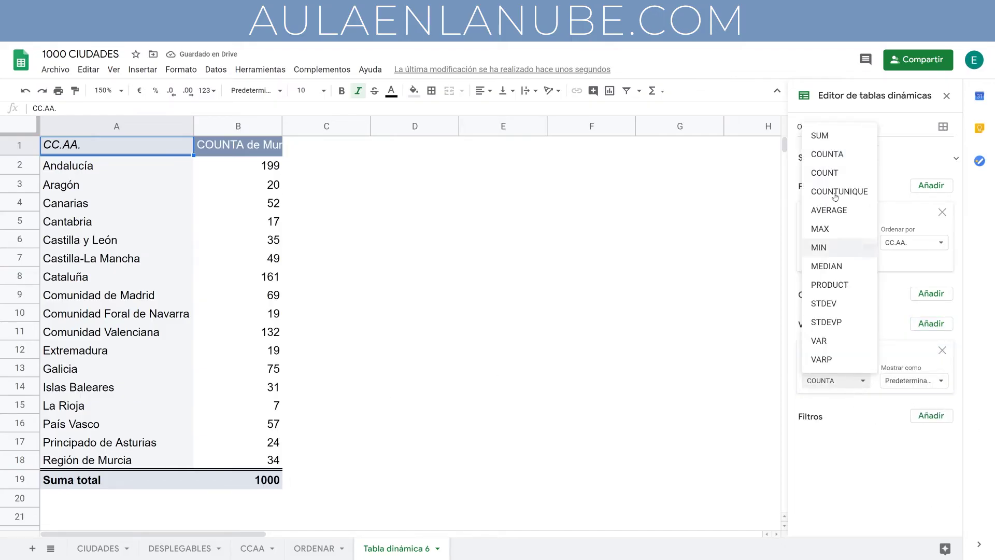
pyautogui.click(840, 153)
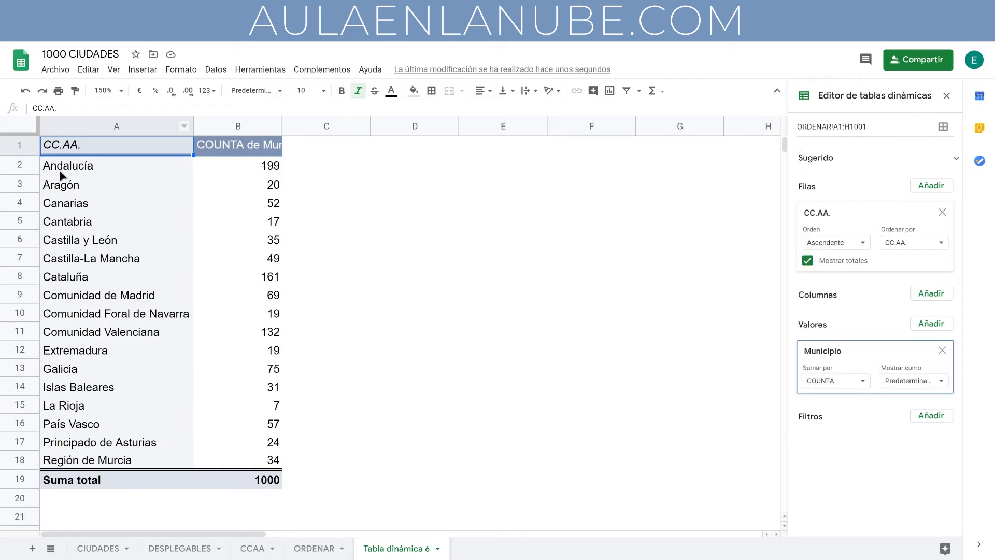
# Check the counts for Andalucía (199), Aragón and the Suma total row (1000)
pyautogui.click(20, 166)
pyautogui.click(19, 177)
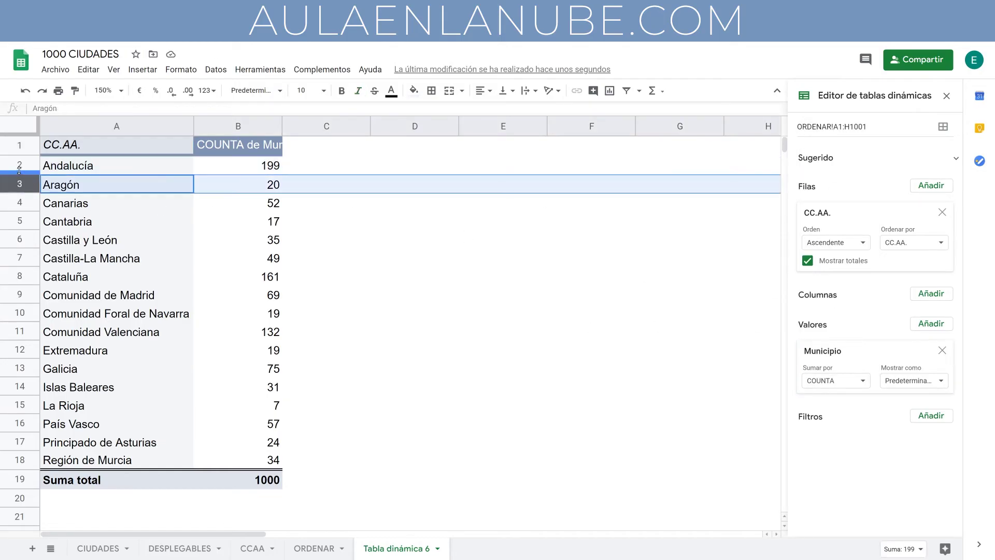
pyautogui.click(21, 165)
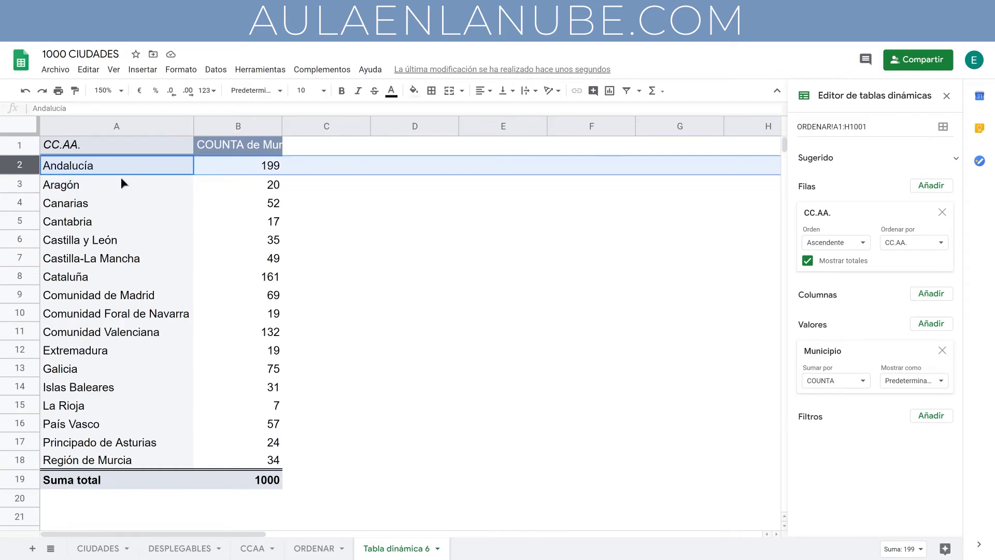
pyautogui.click(15, 184)
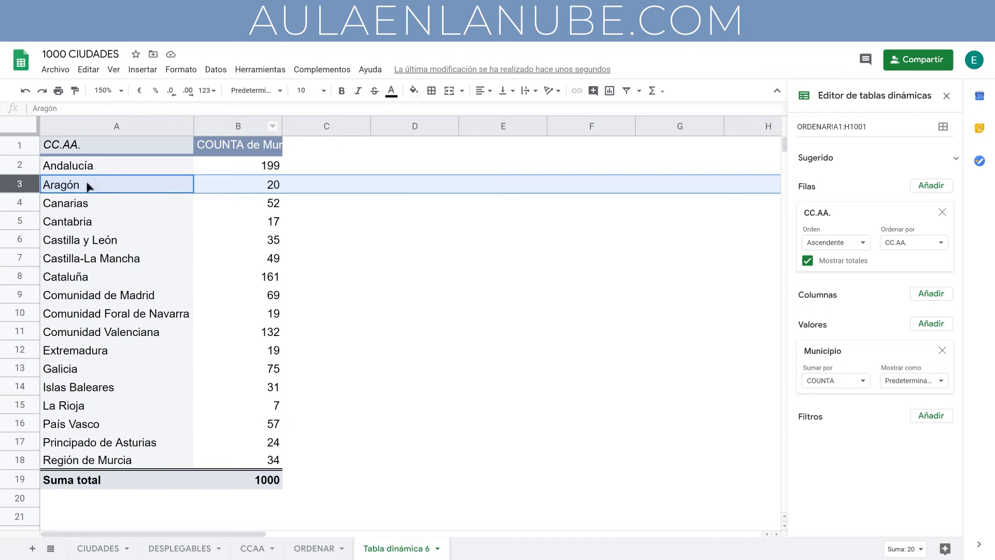
pyautogui.click(19, 481)
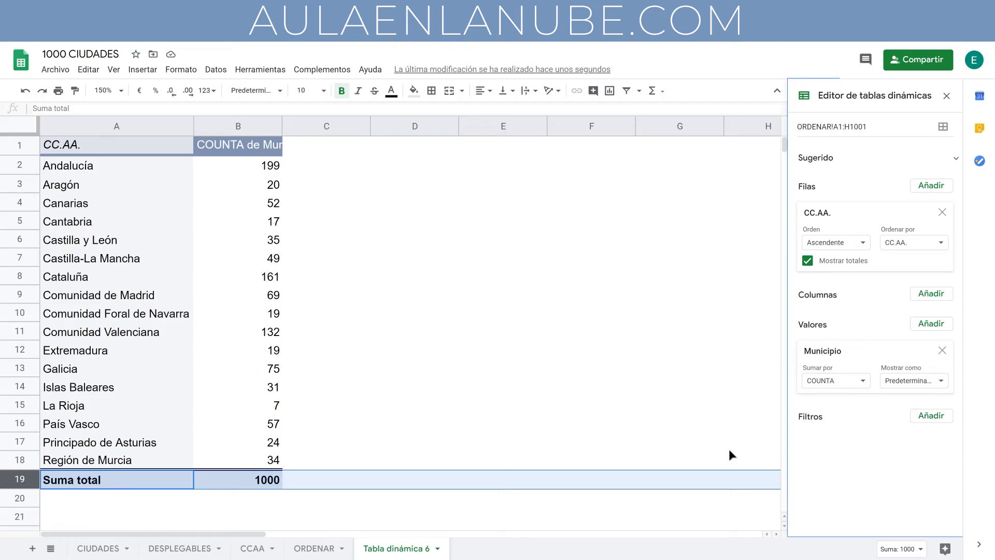
# Add an Altitud filter of greater than or equal to 1000, leaving five regions totalling 13
pyautogui.click(924, 415)
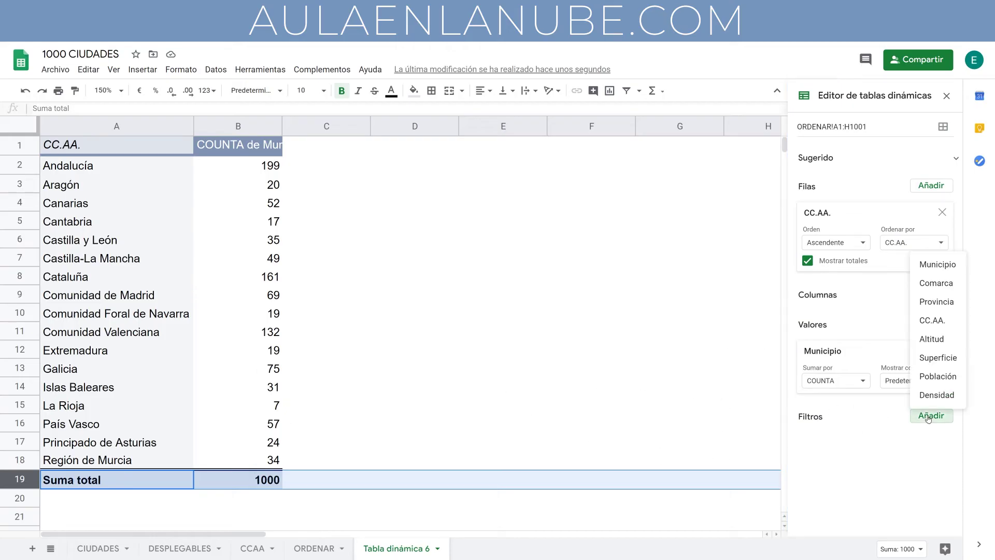
pyautogui.click(933, 339)
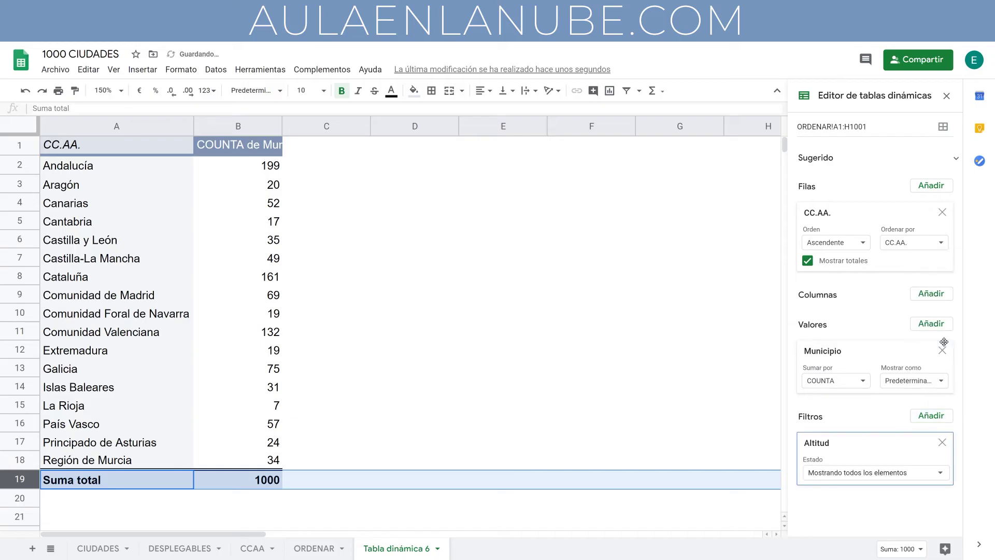
pyautogui.click(908, 476)
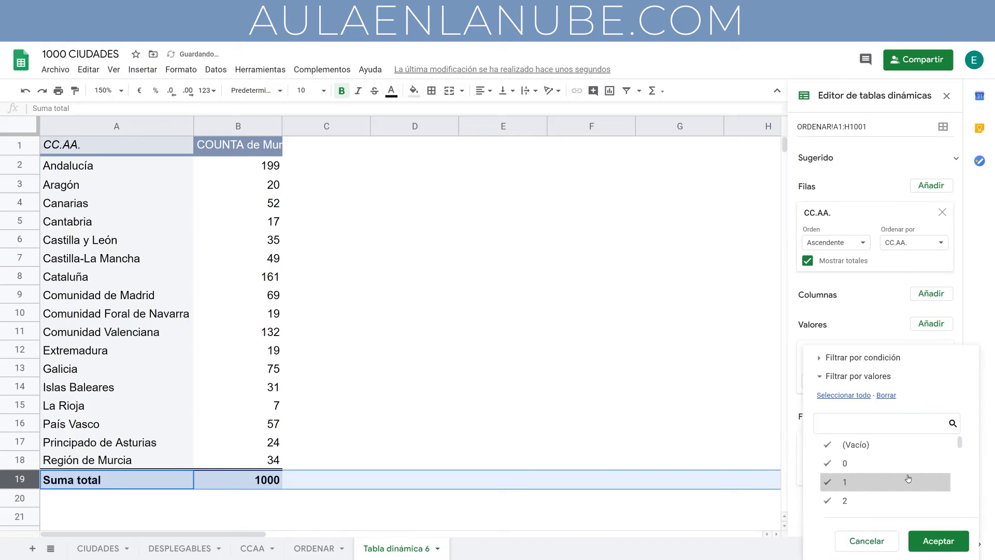
pyautogui.click(820, 358)
pyautogui.click(876, 354)
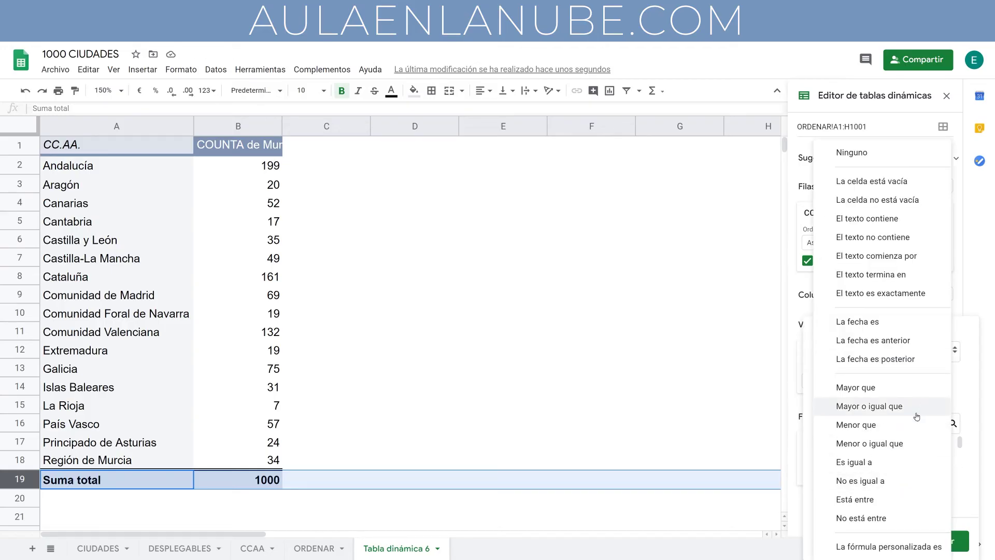
pyautogui.click(915, 411)
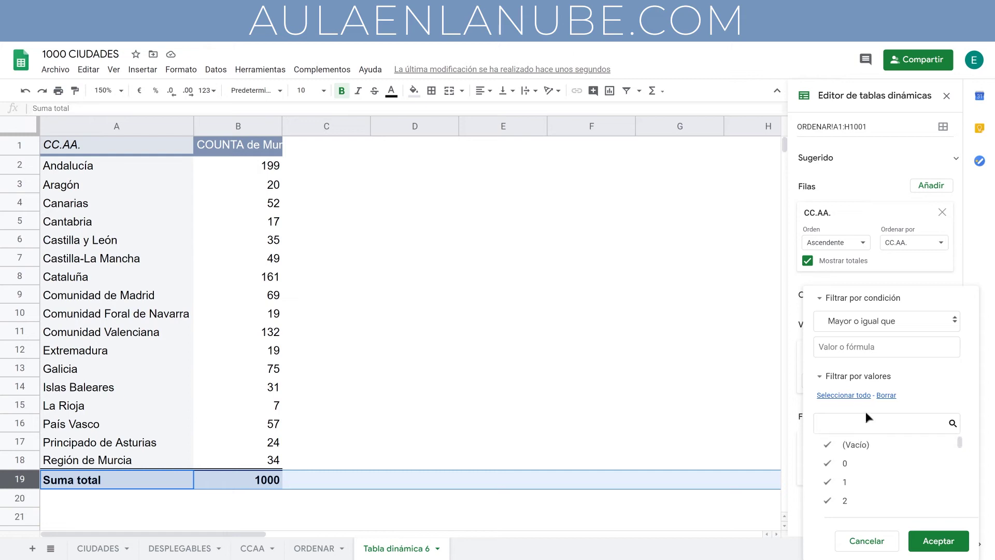
pyautogui.click(864, 343)
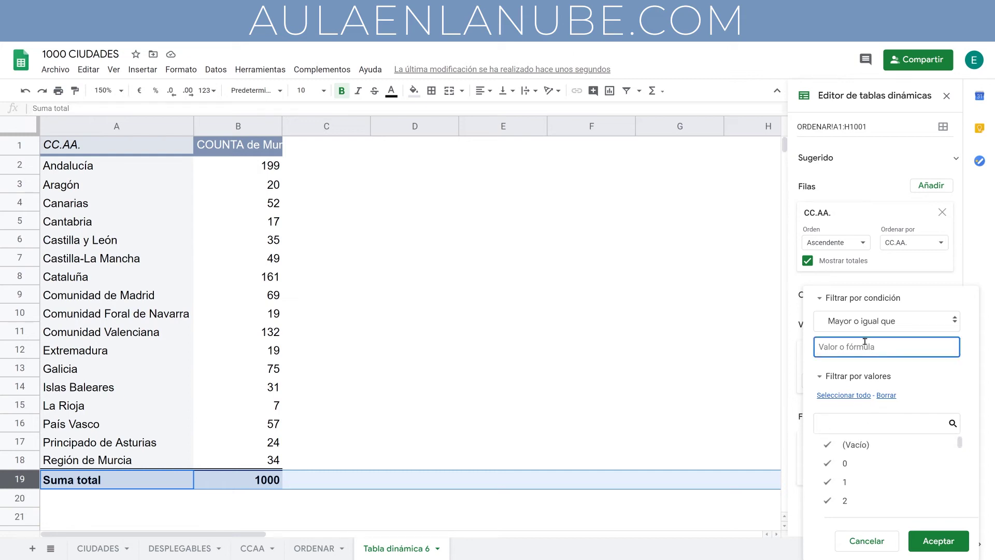
pyautogui.write('1000')
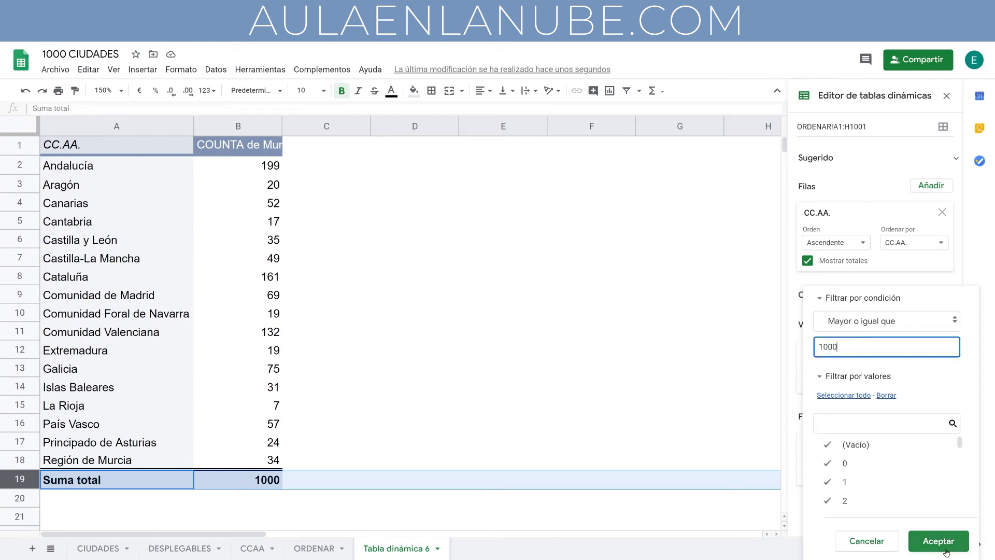
pyautogui.click(938, 541)
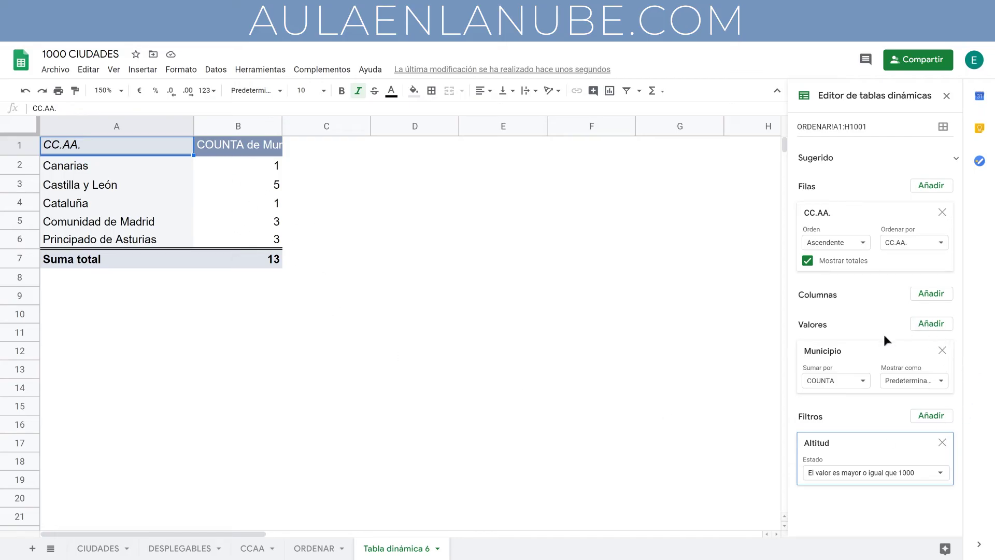
# Add Altitud to Valores summarised by MAX, topping out at 2123 for Asturias
pyautogui.click(932, 323)
pyautogui.click(939, 418)
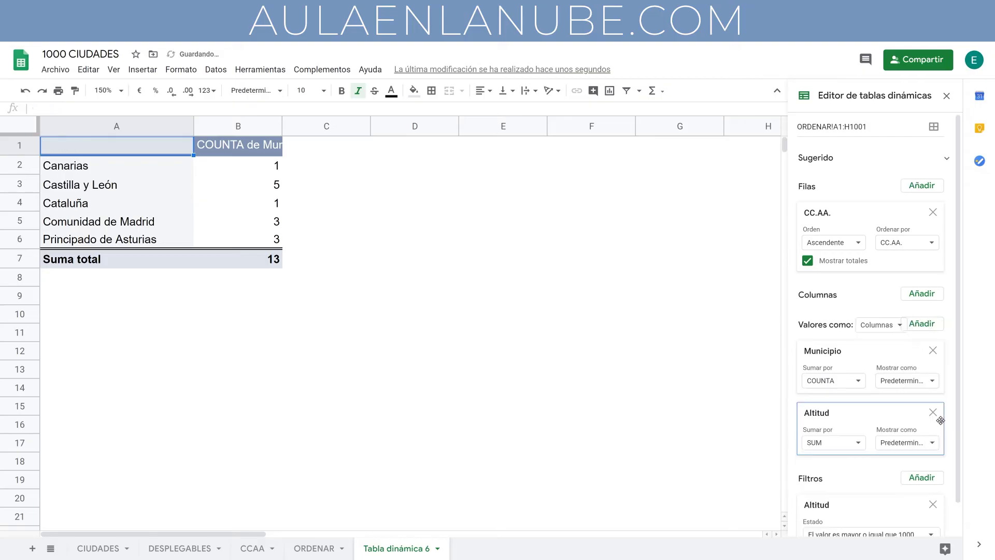
pyautogui.click(848, 443)
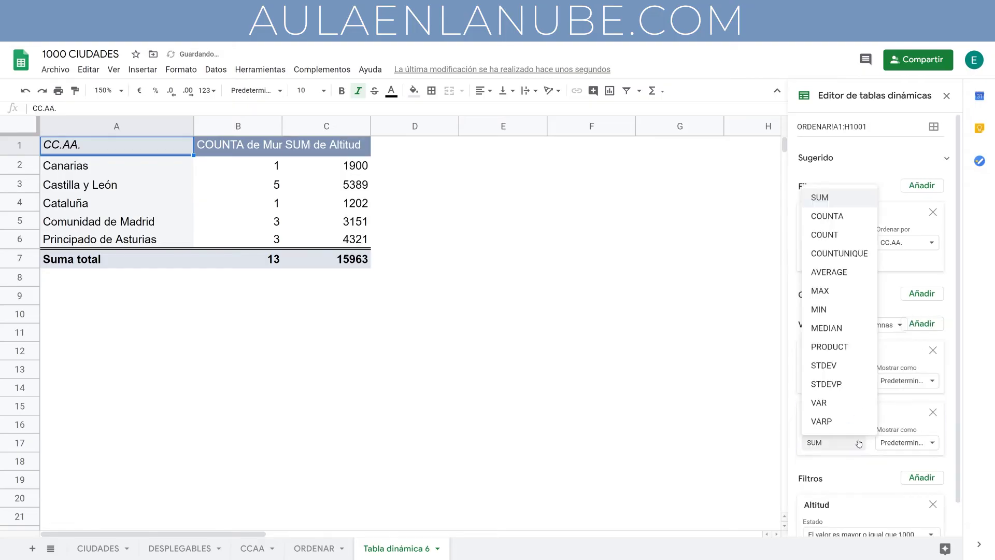
pyautogui.click(842, 295)
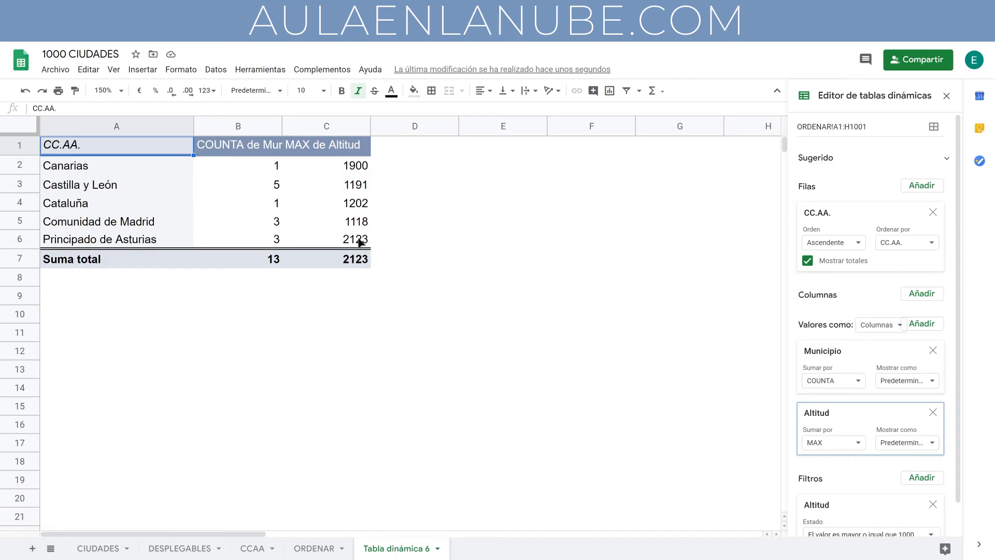
pyautogui.scroll(-2, 886, 482)
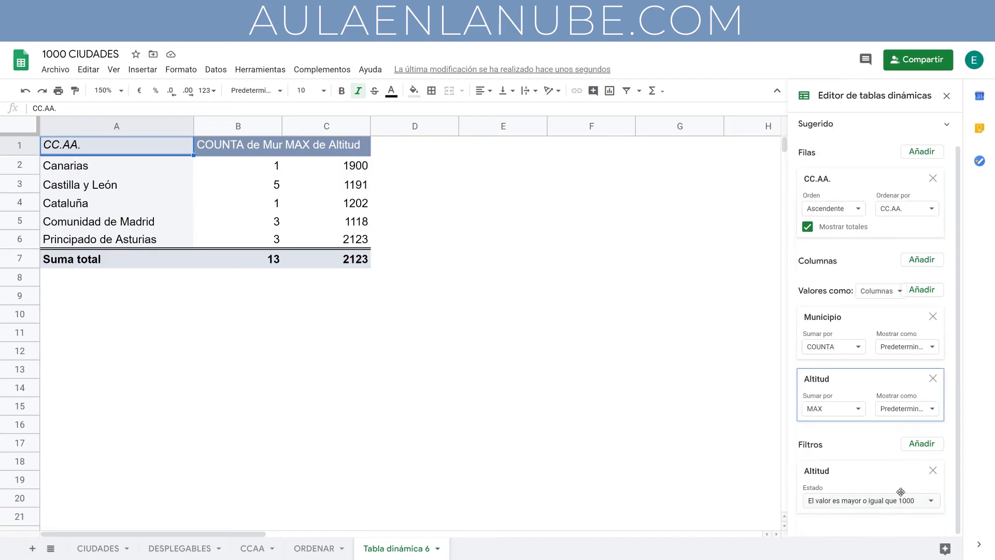
# Lower the Altitud filter to greater than or equal to 500, widening to 16 regions
pyautogui.click(910, 500)
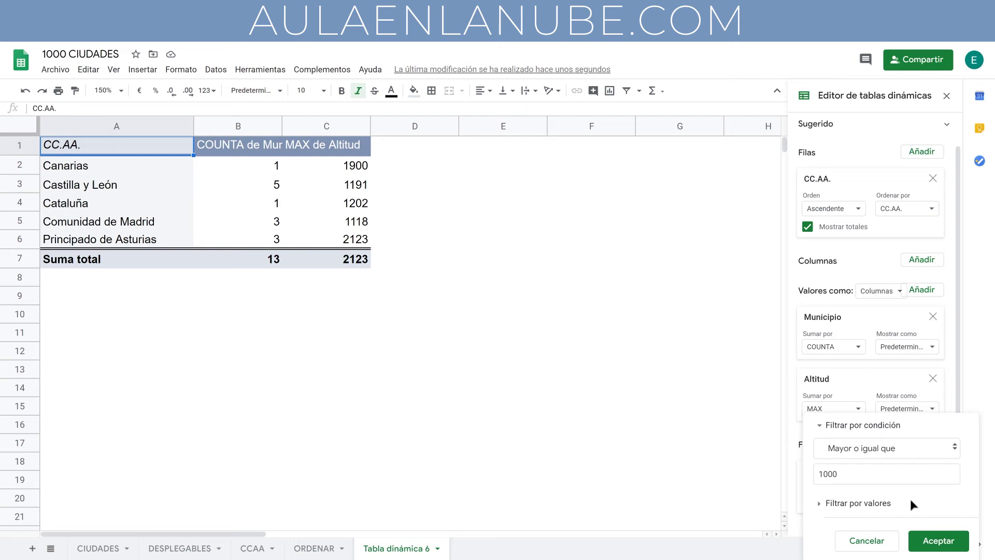
pyautogui.doubleClick(850, 469)
pyautogui.write('500')
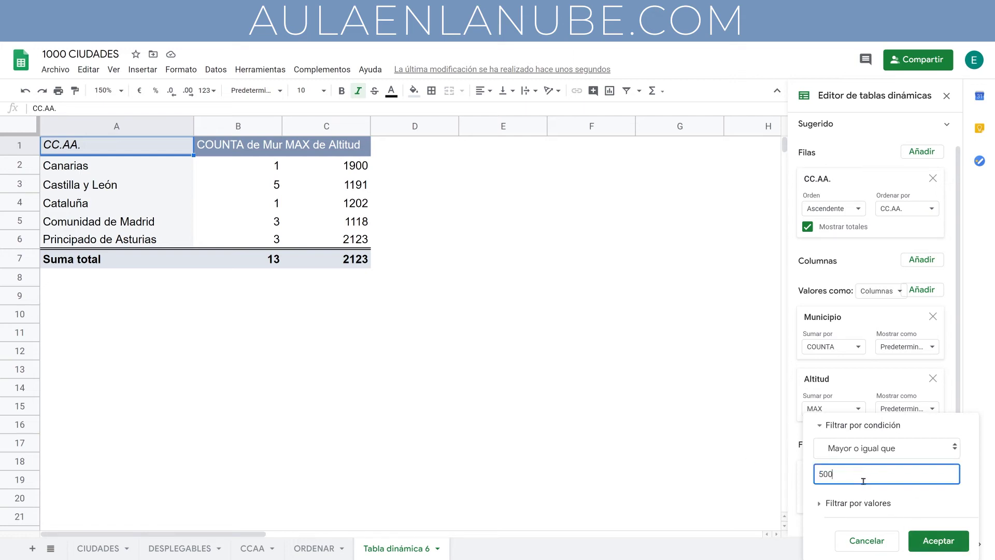
pyautogui.click(938, 541)
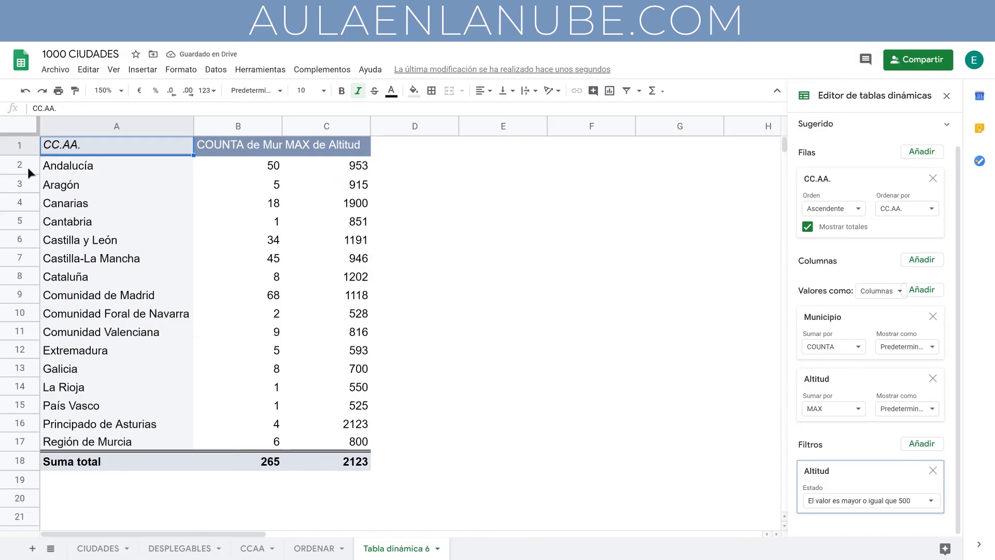
pyautogui.moveTo(27, 165); pyautogui.dragTo(21, 441)
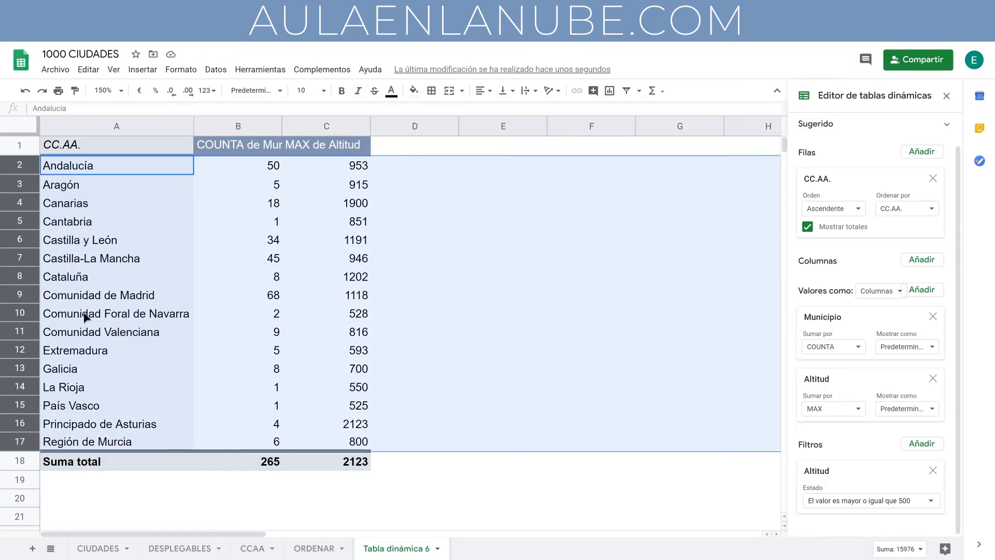
pyautogui.click(362, 442)
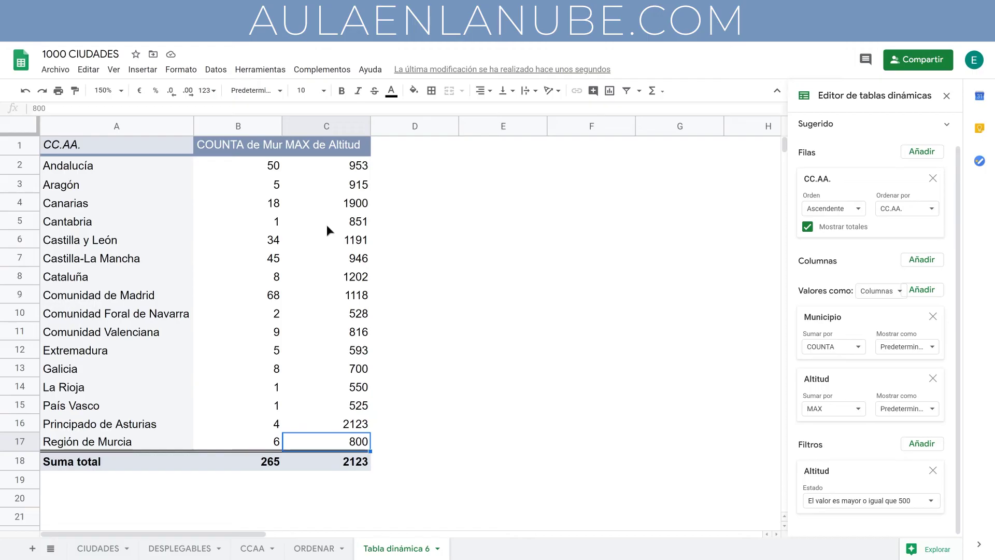
# Remove the Altitud filter and both value cards, then group rows by Municipio
pyautogui.click(932, 470)
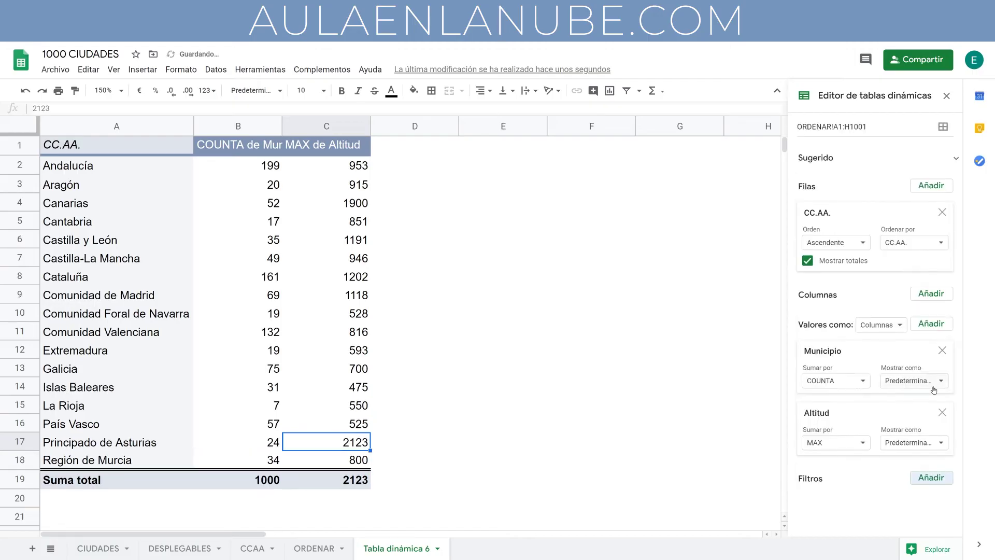
pyautogui.click(942, 351)
pyautogui.click(942, 346)
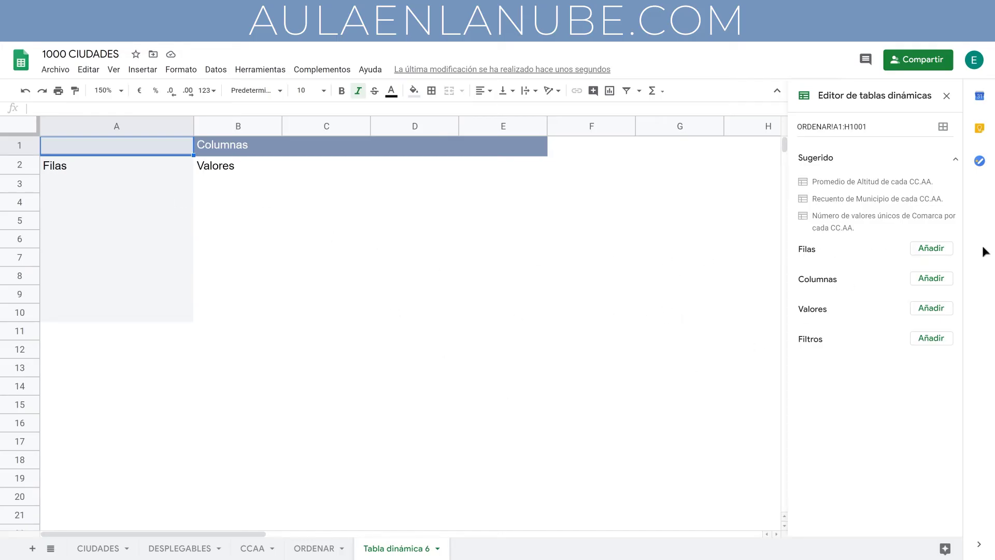
pyautogui.click(920, 252)
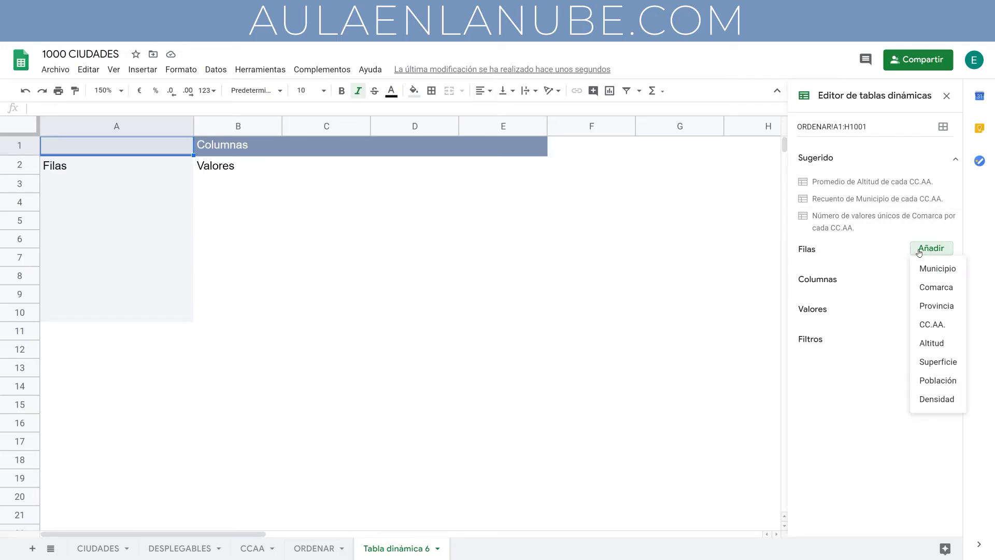
pyautogui.click(938, 269)
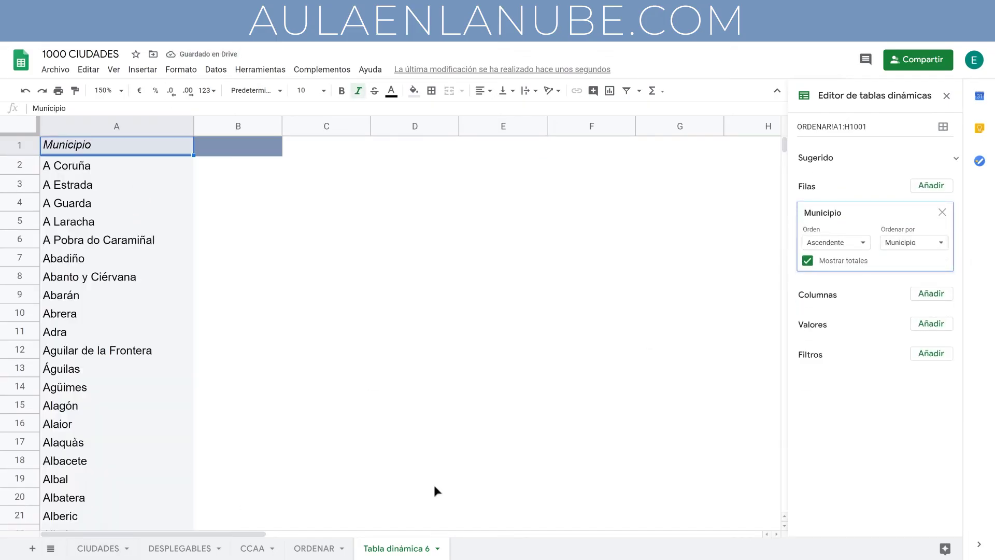
# Add SUM of Altitud and SUM of Población as value columns for each town
pyautogui.click(931, 325)
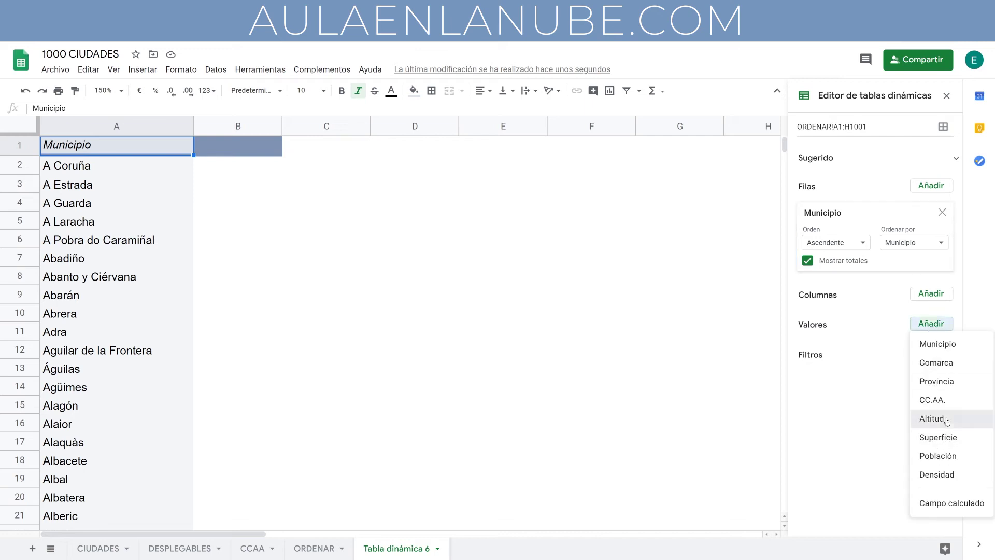
pyautogui.click(941, 420)
pyautogui.click(932, 323)
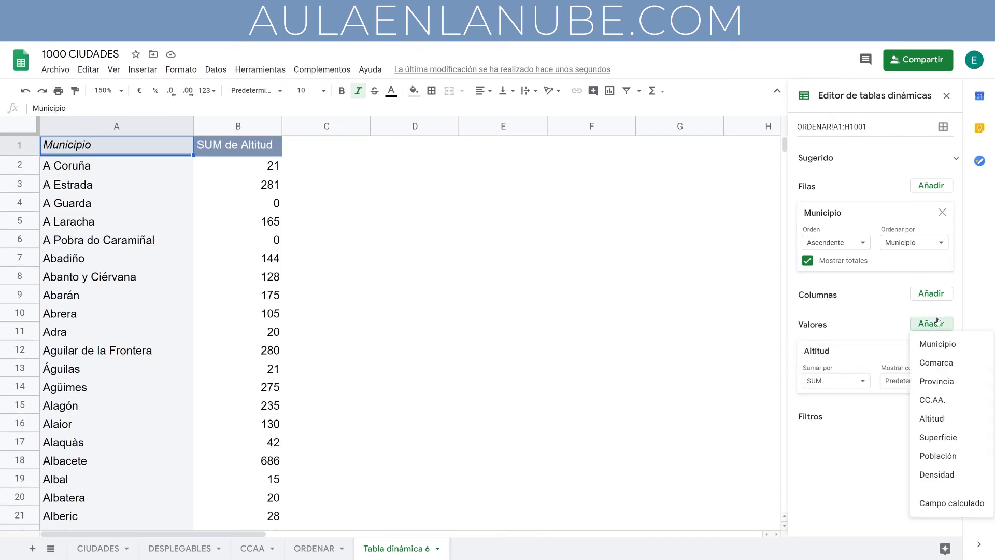
pyautogui.click(944, 454)
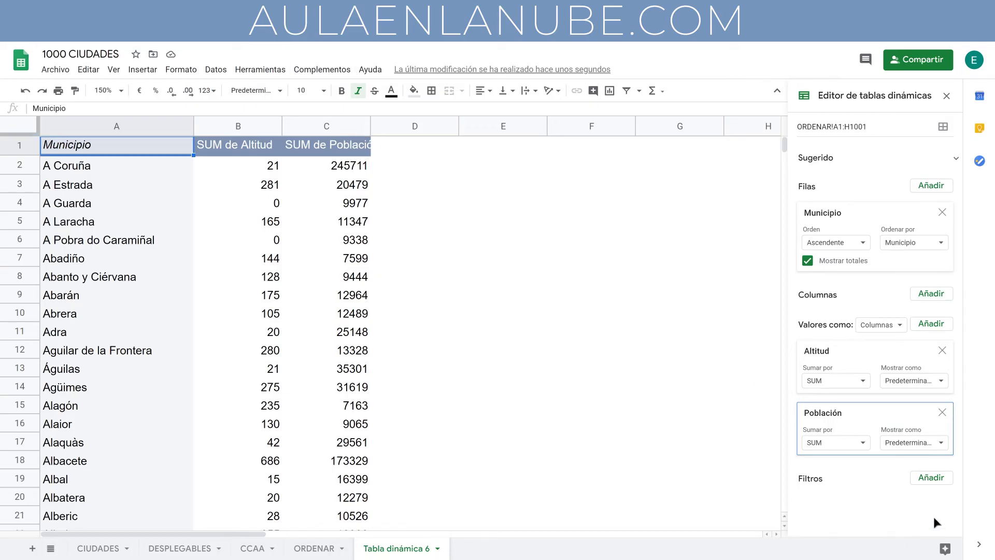
pyautogui.click(931, 477)
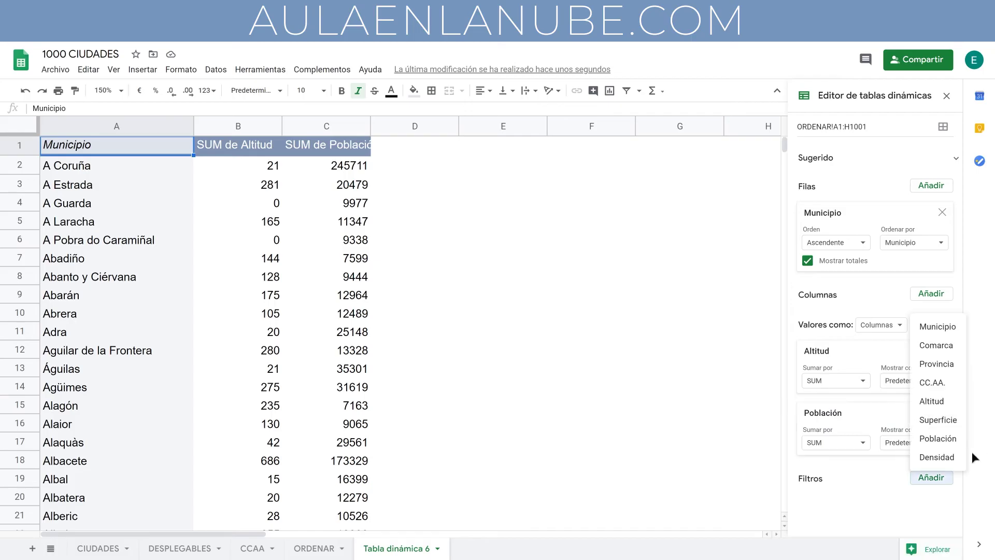
# Add a Población filter of greater than or equal to 100000
pyautogui.click(947, 440)
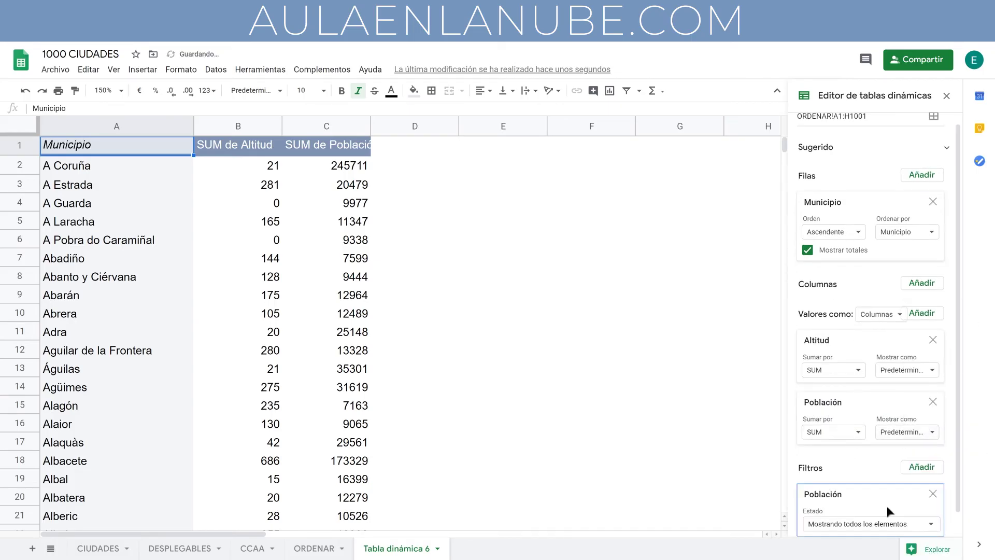
pyautogui.scroll(-1, 855, 489)
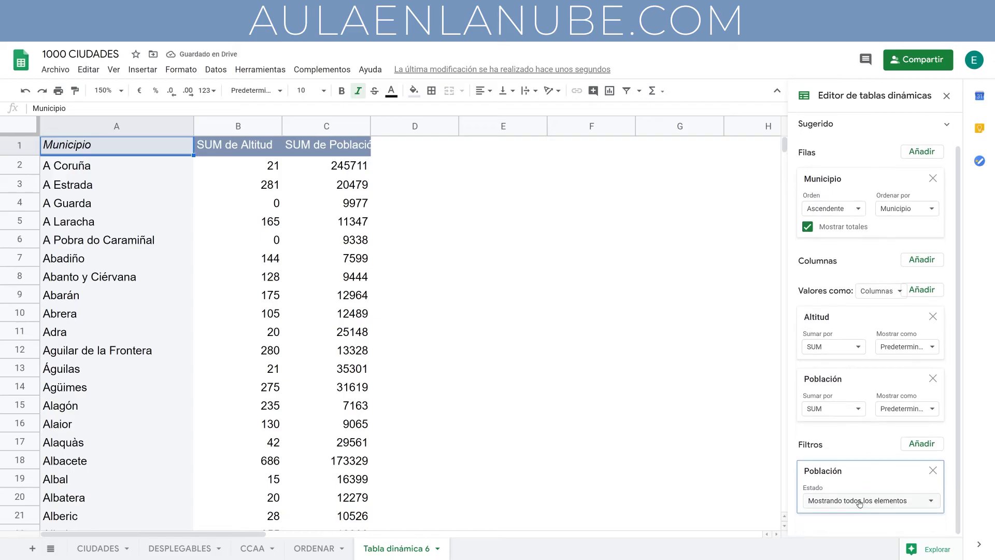
pyautogui.click(827, 501)
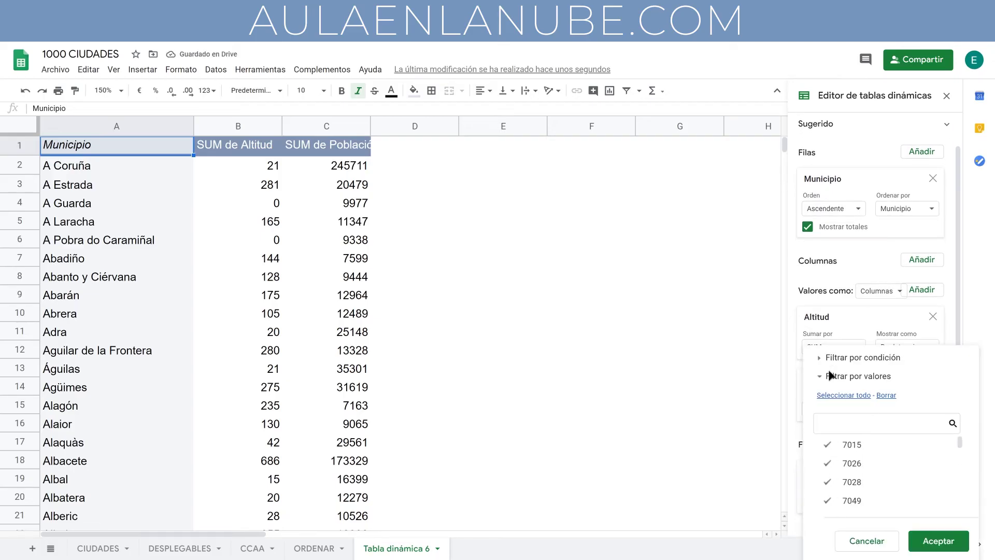
pyautogui.click(830, 358)
pyautogui.click(867, 356)
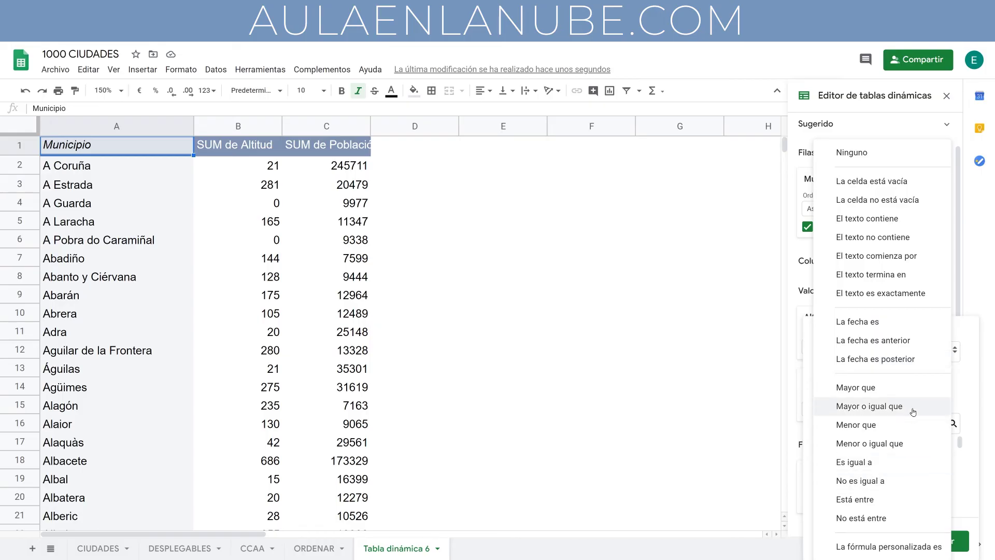
pyautogui.click(912, 409)
pyautogui.click(878, 347)
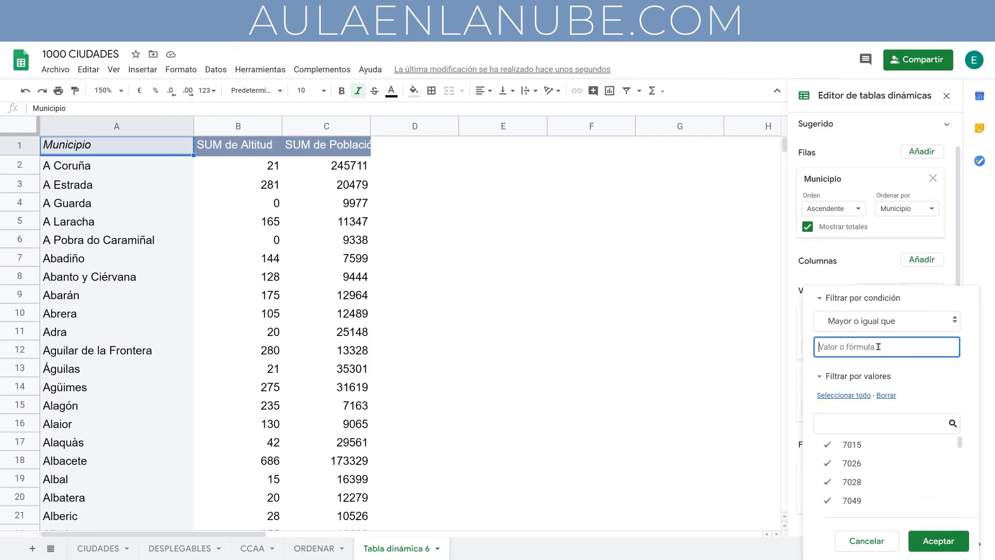
pyautogui.write('100000')
pyautogui.click(938, 541)
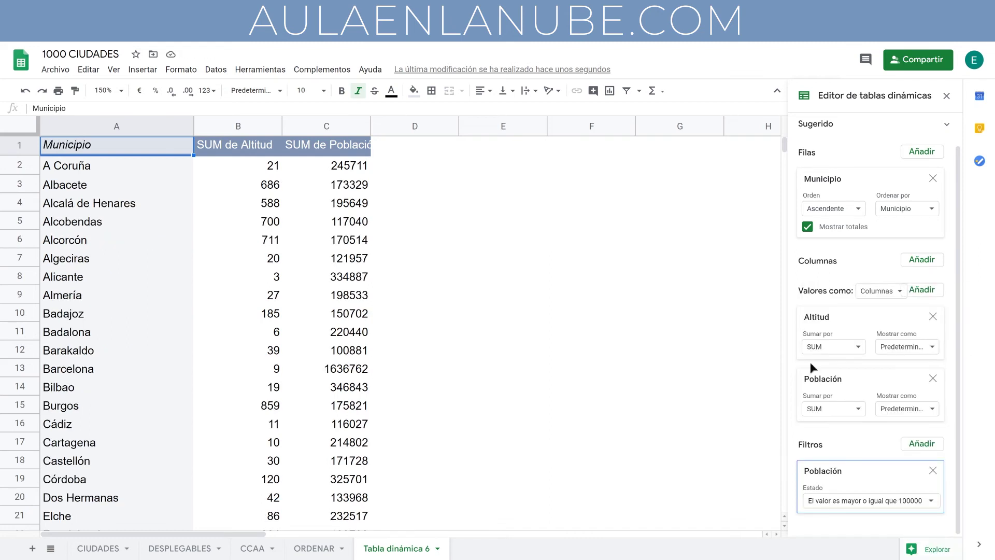
# Add SUM of Superficie and a new calculated field to Valores
pyautogui.click(930, 294)
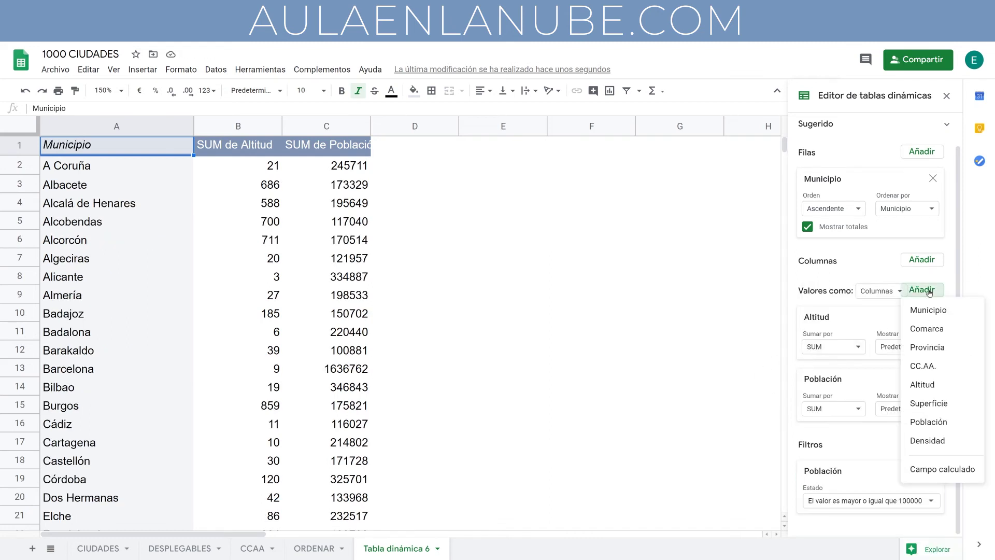
pyautogui.click(959, 408)
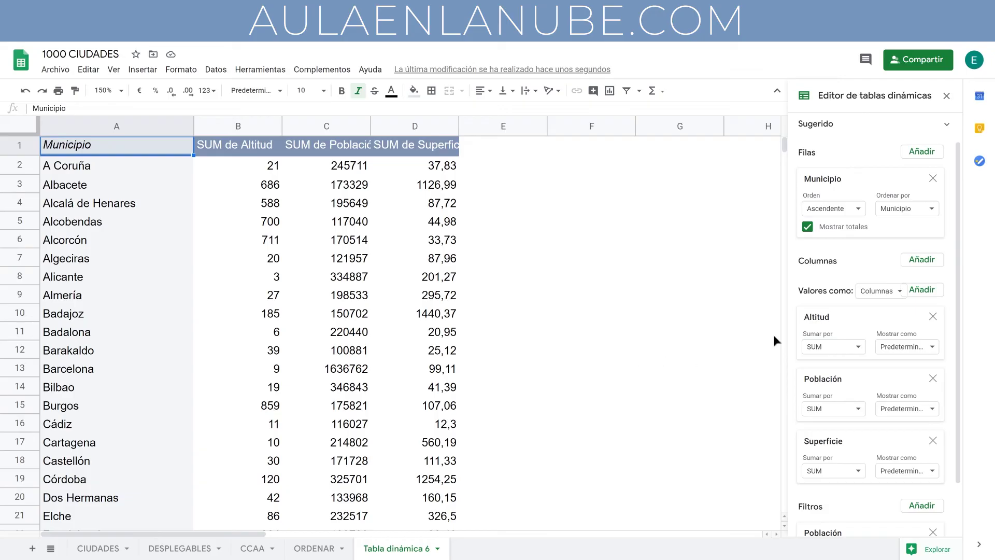
pyautogui.click(927, 292)
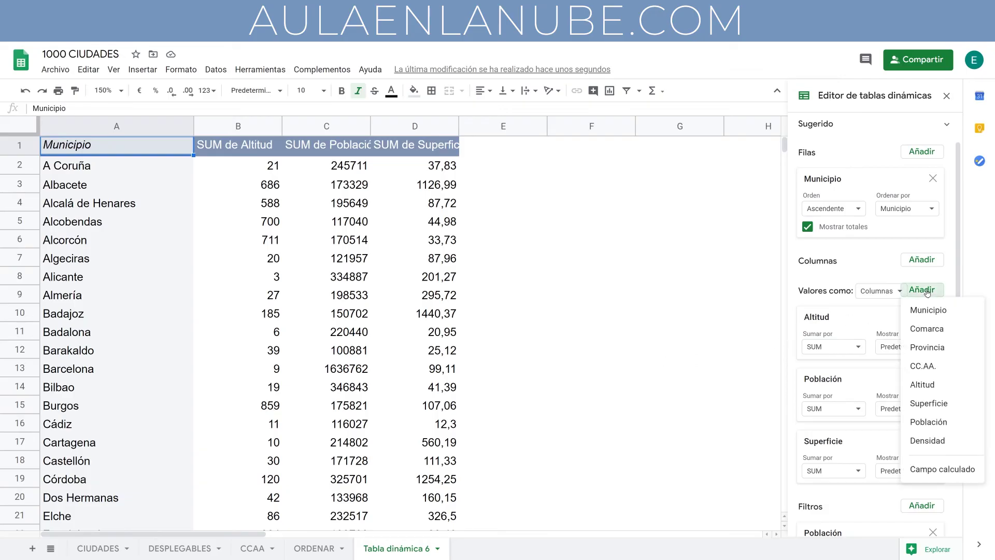
pyautogui.click(962, 469)
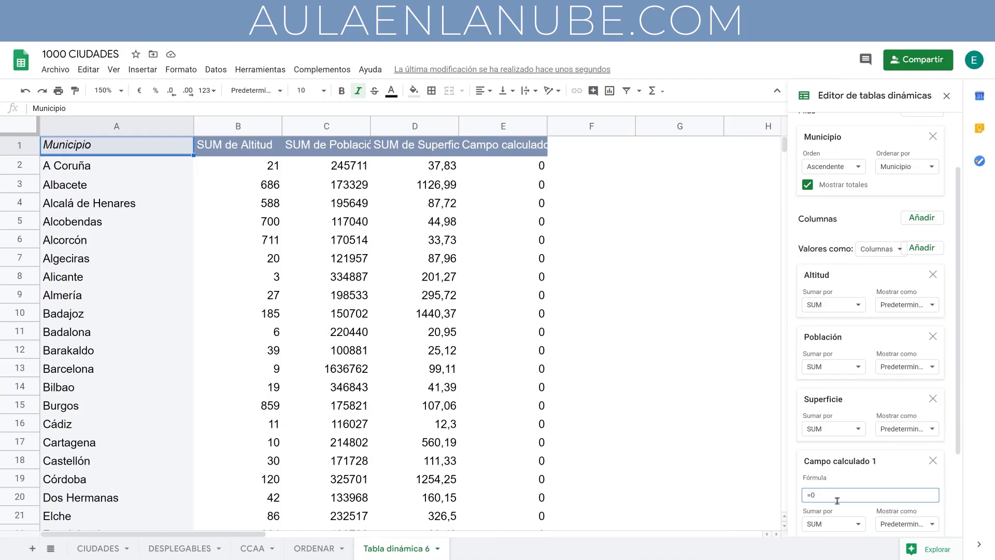
# Set the calculated field to Personalizado with formula ='Población'/Superficie
pyautogui.click(852, 522)
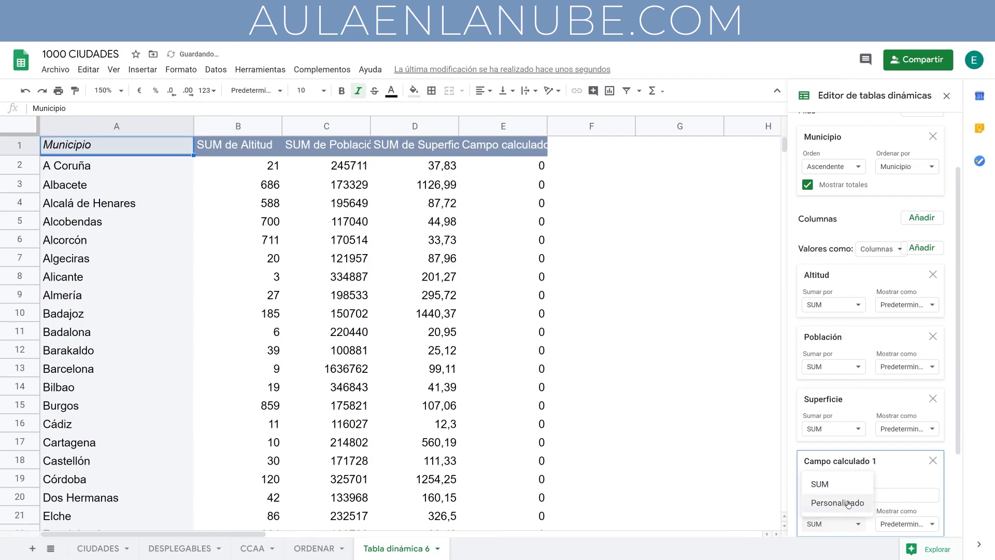
pyautogui.click(848, 504)
pyautogui.scroll(-1, 890, 417)
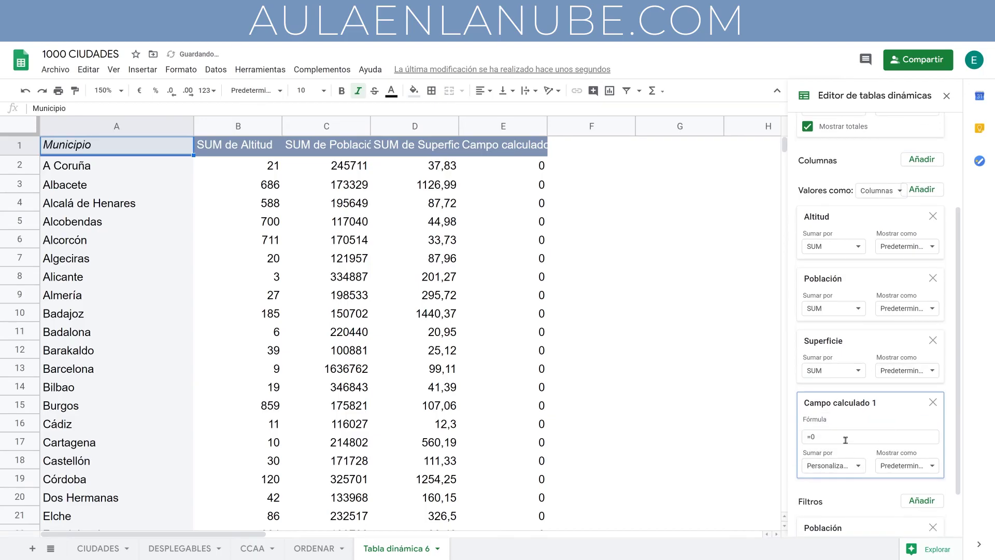
pyautogui.click(842, 439)
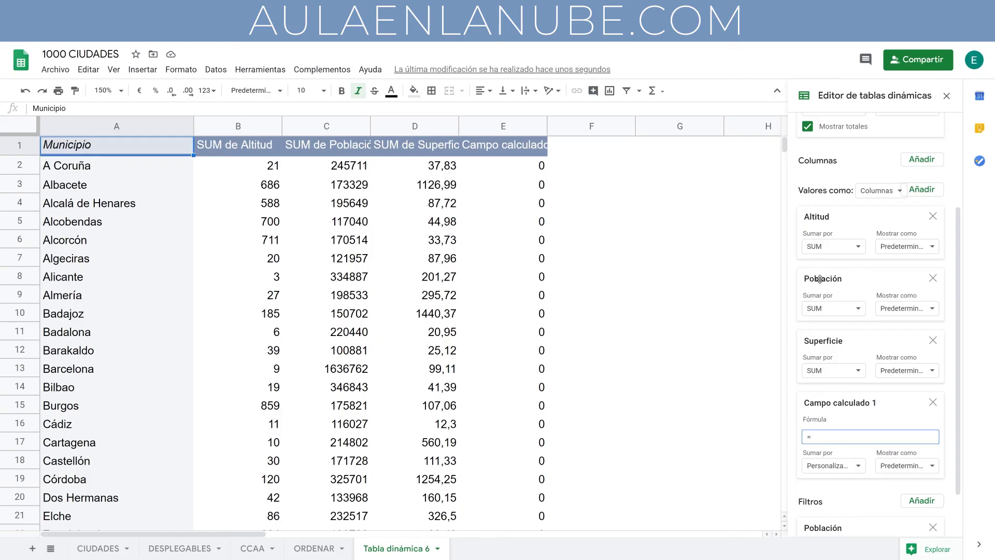
pyautogui.press('Return')
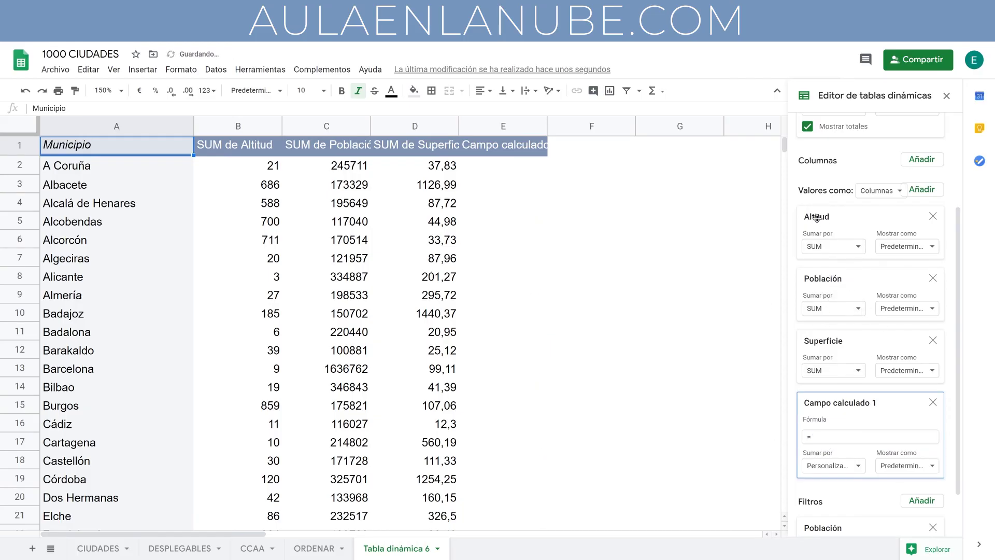
pyautogui.click(834, 436)
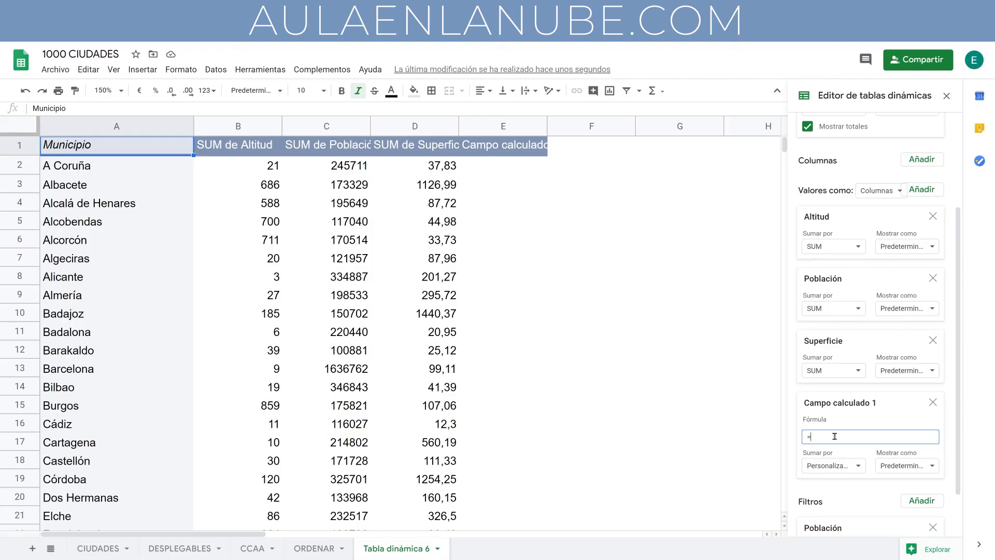
pyautogui.write("Población'/Superficie")
pyautogui.click(893, 400)
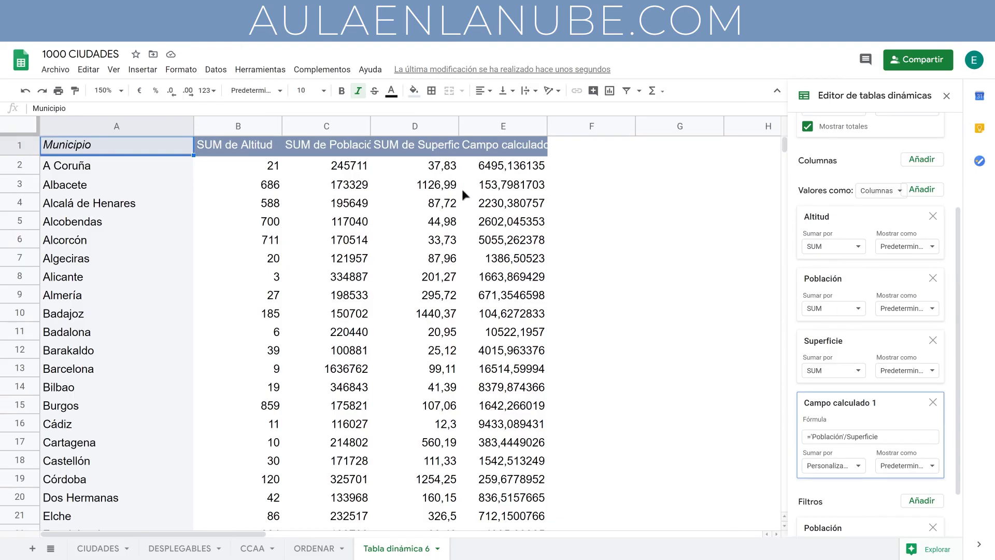
# Rename header E1 from 'Campo calculado 1' to Densidad
pyautogui.click(20, 164)
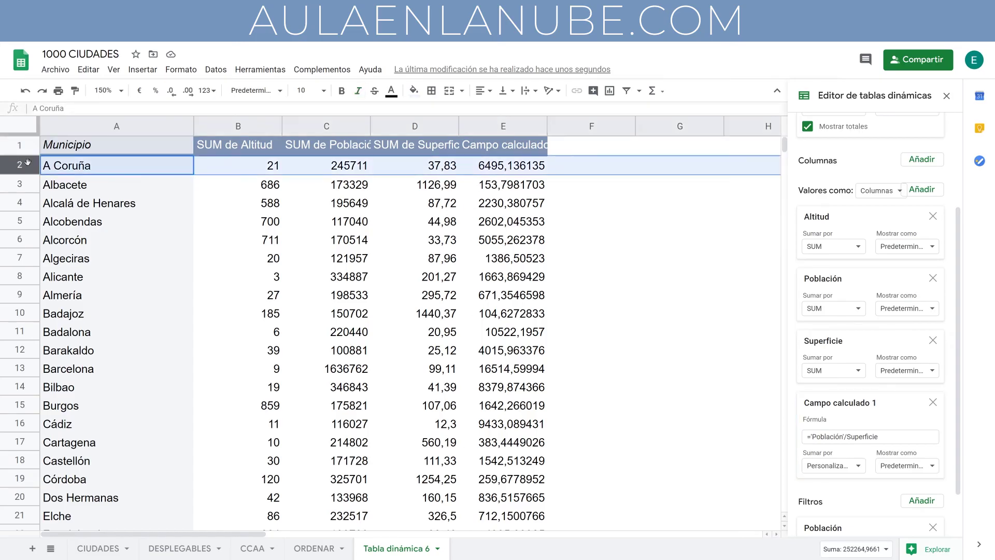
pyautogui.doubleClick(506, 145)
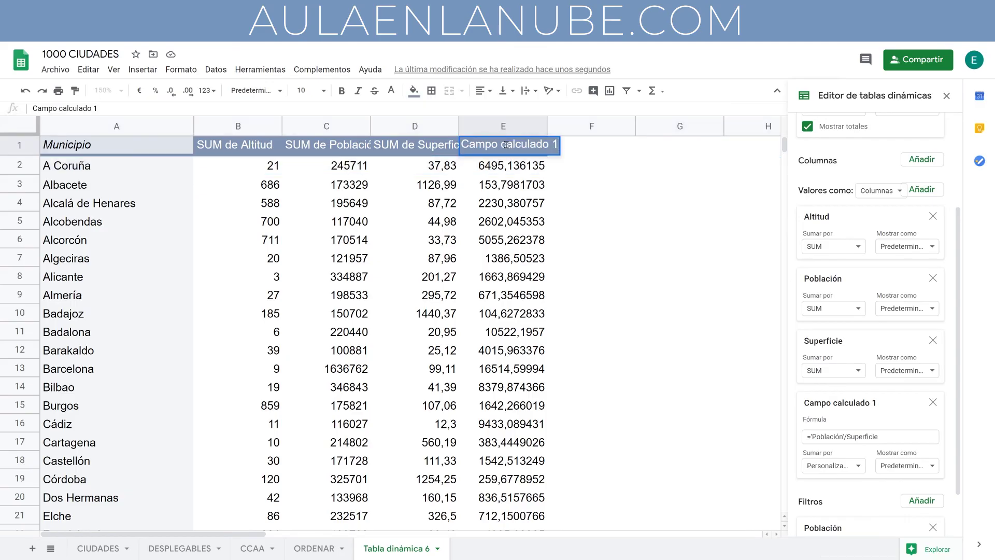
pyautogui.doubleClick(506, 145)
pyautogui.press('BackSpace')
pyautogui.press('BackSpace')
pyautogui.press('BackSpace')
pyautogui.press('BackSpace')
pyautogui.press('BackSpace')
pyautogui.press('BackSpace')
pyautogui.press('BackSpace')
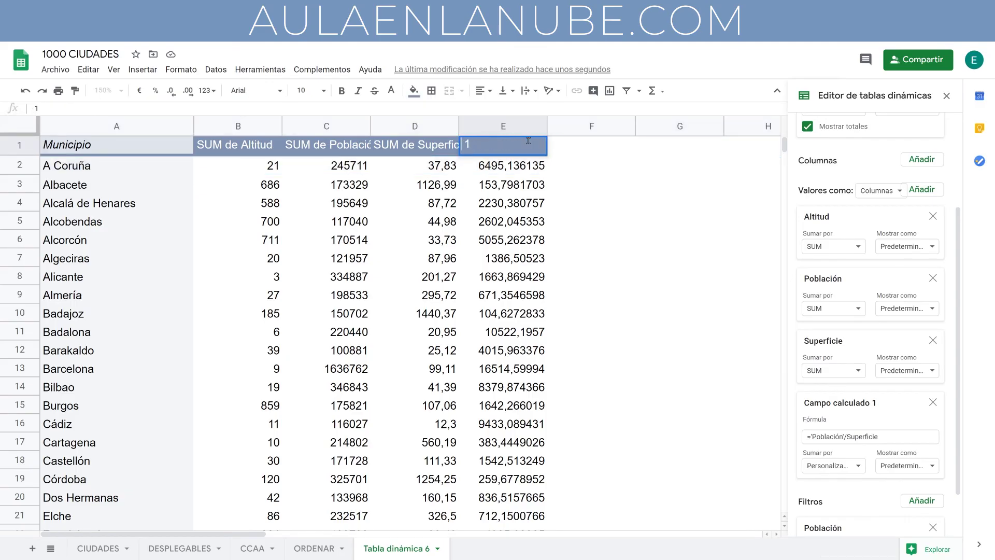
pyautogui.press('Delete')
pyautogui.write('Densi')
pyautogui.write('dad')
pyautogui.press('Return')
pyautogui.click(525, 151)
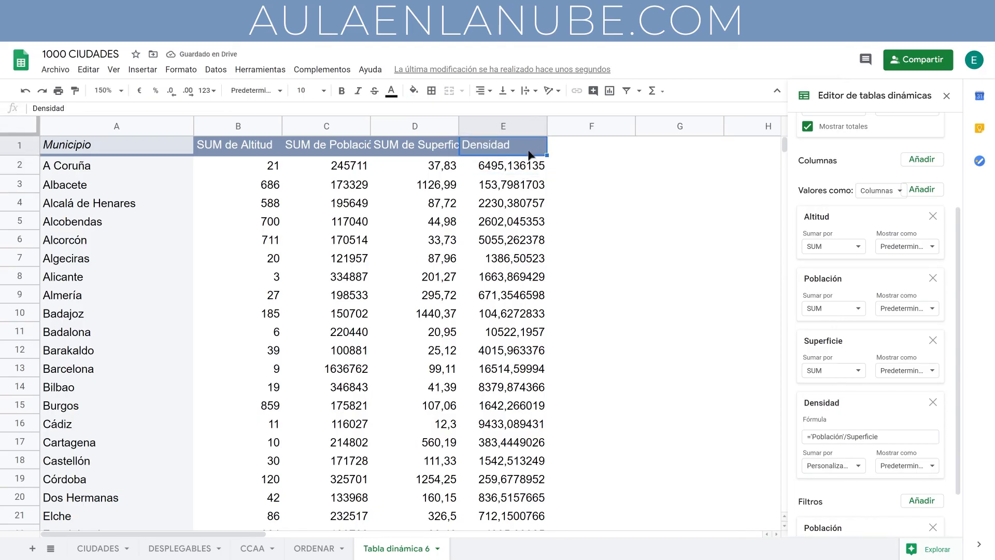
# Try multiplying the Densidad formula by 100, then revert it to Población/Superficie
pyautogui.click(893, 436)
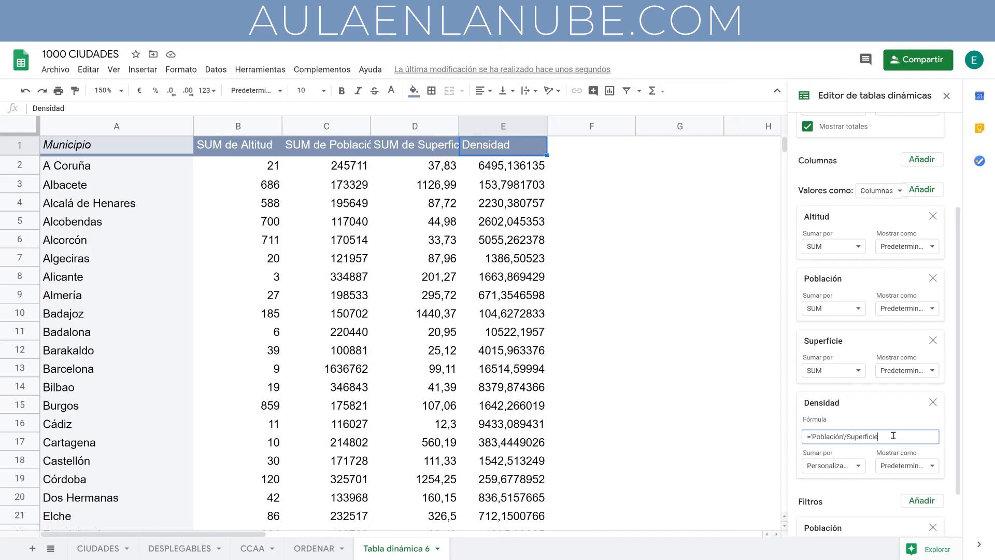
pyautogui.write('*100')
pyautogui.press('Return')
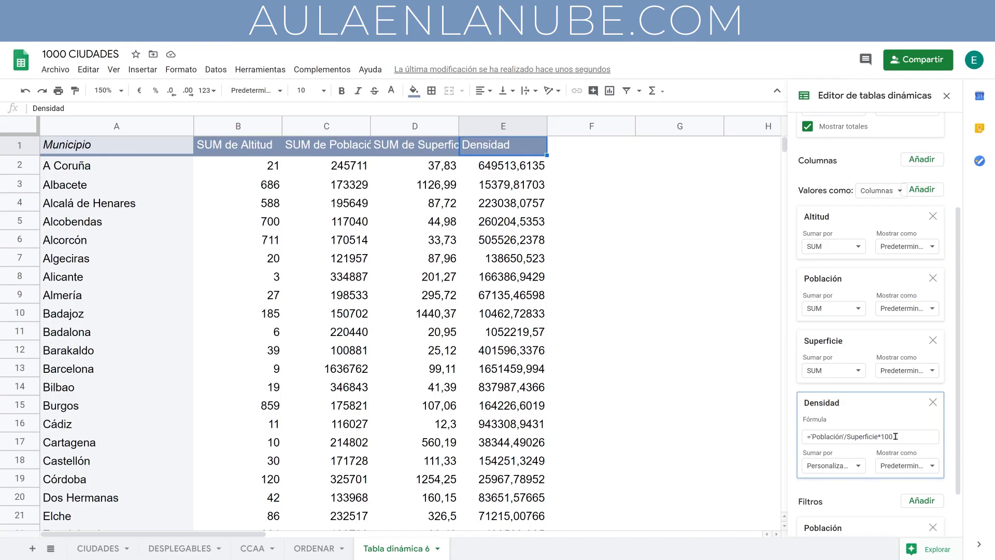
pyautogui.click(909, 438)
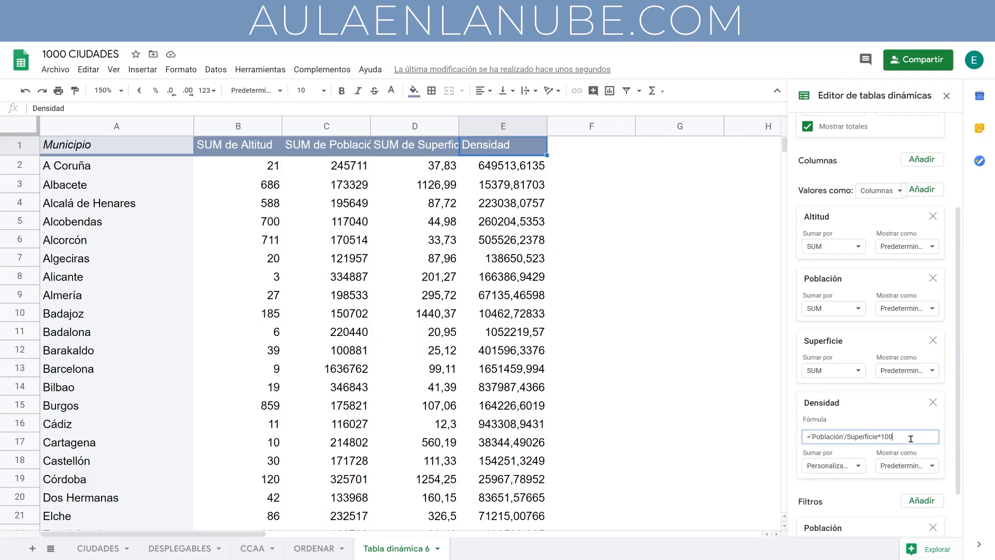
pyautogui.press('BackSpace')
pyautogui.press('BackSpace')
pyautogui.press('BackSpace')
pyautogui.press('Return')
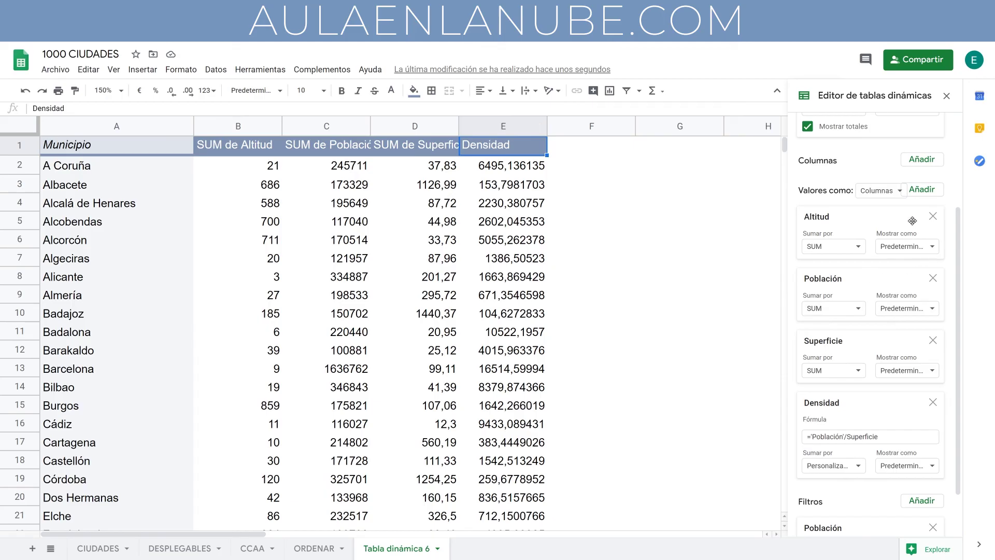
# Add Densidad to the pivot table's values as a summed field
pyautogui.click(922, 192)
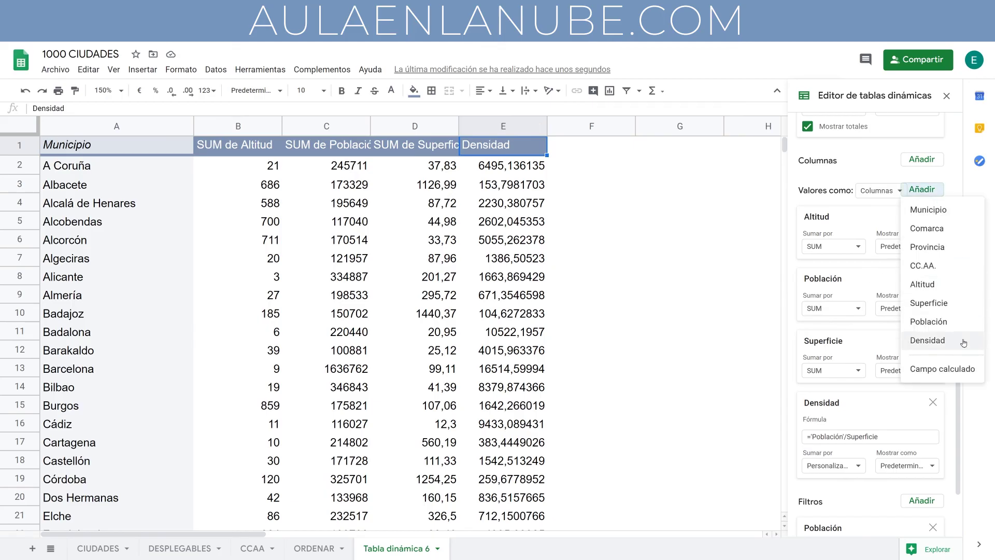
pyautogui.click(927, 340)
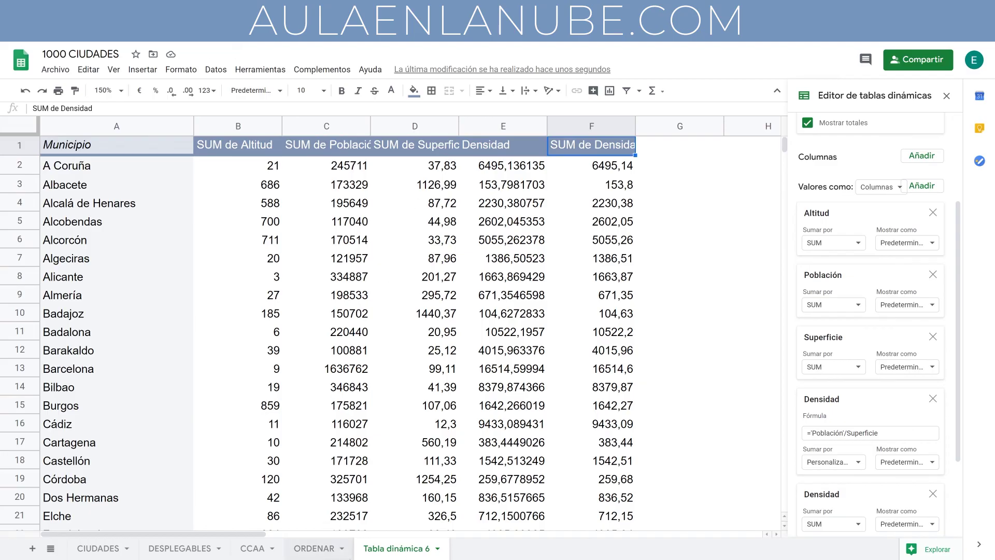
pyautogui.click(314, 547)
pyautogui.click(415, 547)
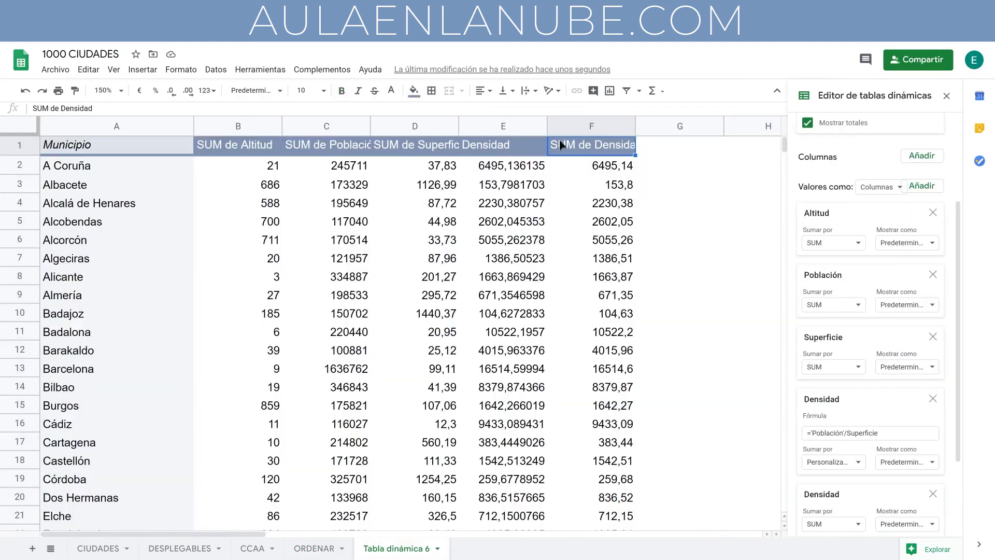
# Round the Densidad column E to two decimal places
pyautogui.click(512, 144)
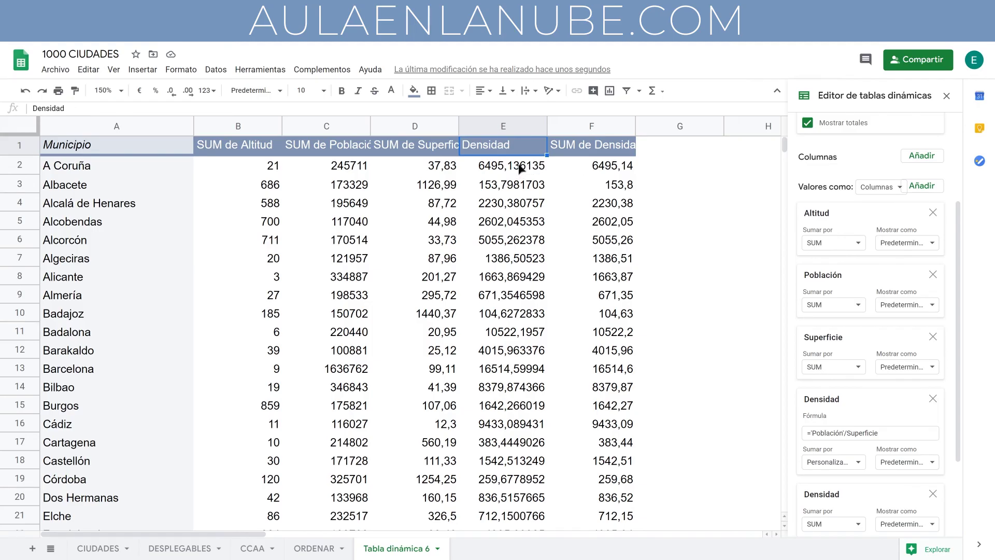
pyautogui.click(508, 130)
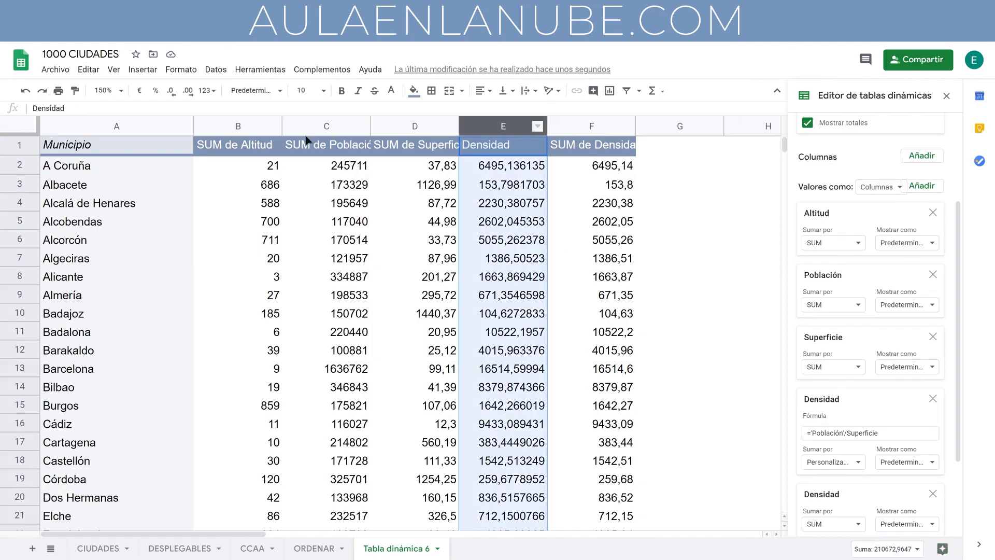
pyautogui.click(171, 92)
pyautogui.click(171, 92)
pyautogui.click(171, 92)
pyautogui.click(171, 92)
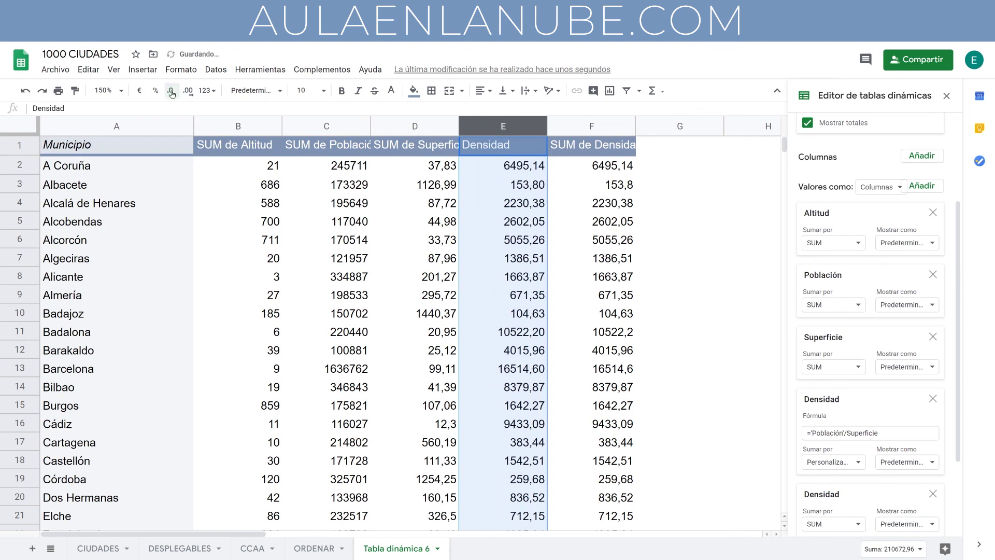
# Compare A Coruña's rounded density in E2 with SUM de Densidad in F2, then view the ORDENAR sheet
pyautogui.click(525, 179)
pyautogui.click(529, 166)
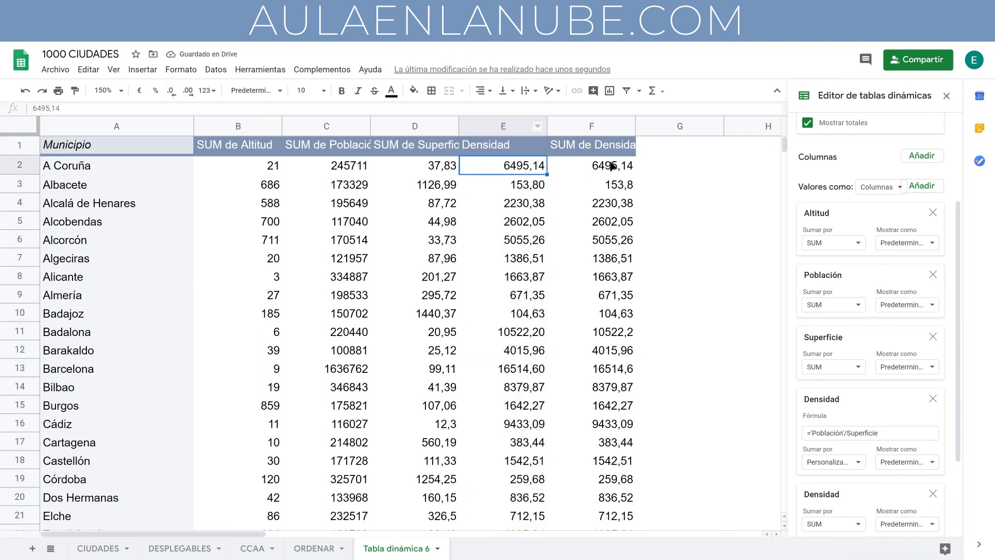
pyautogui.click(591, 166)
pyautogui.click(591, 125)
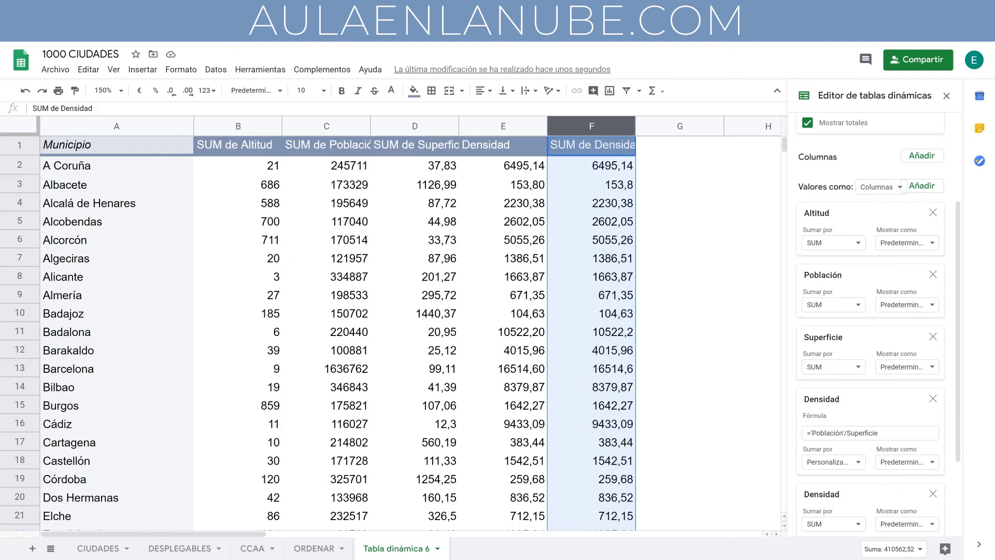
pyautogui.click(315, 548)
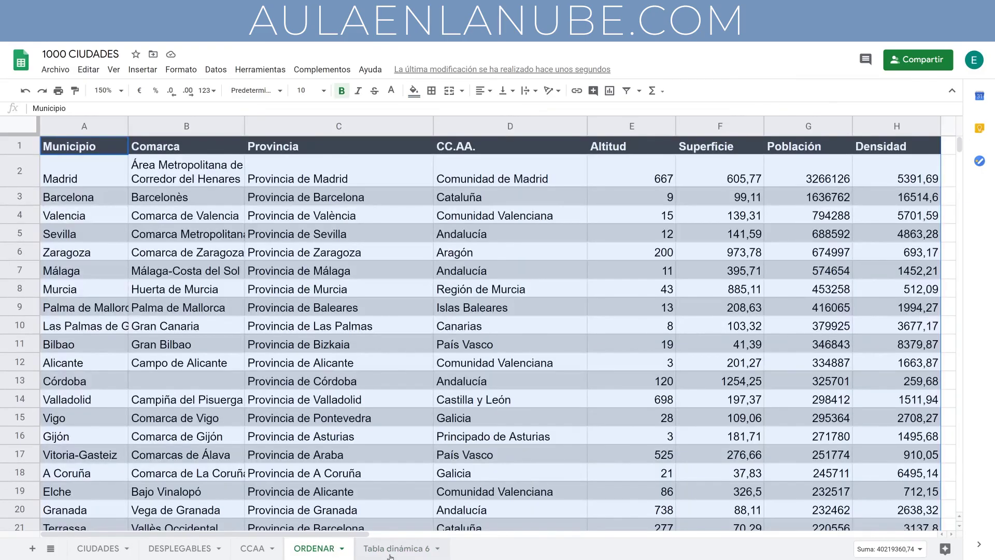
# Go back to the Tabla dinámica 6 sheet and select the Densidad column E
pyautogui.click(391, 548)
pyautogui.click(502, 126)
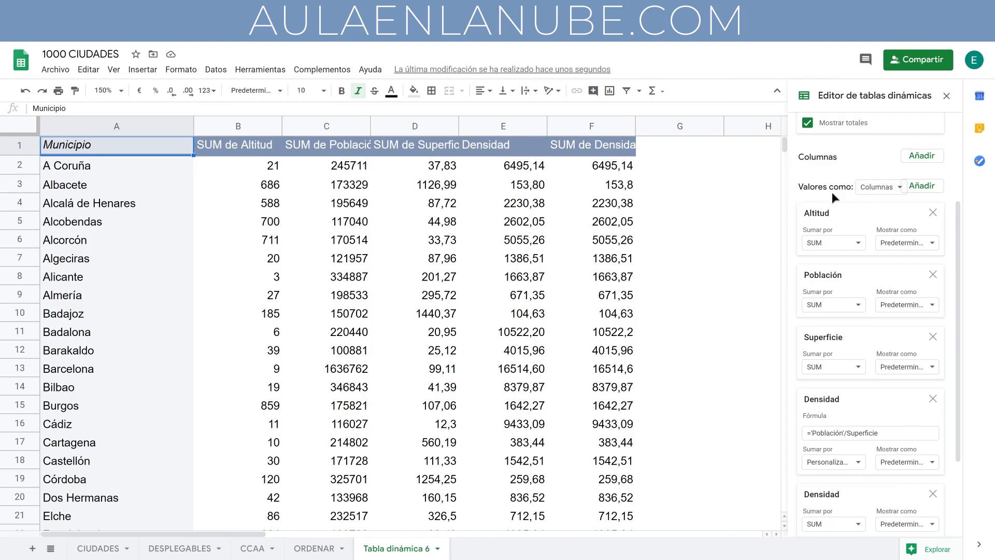
pyautogui.click(882, 187)
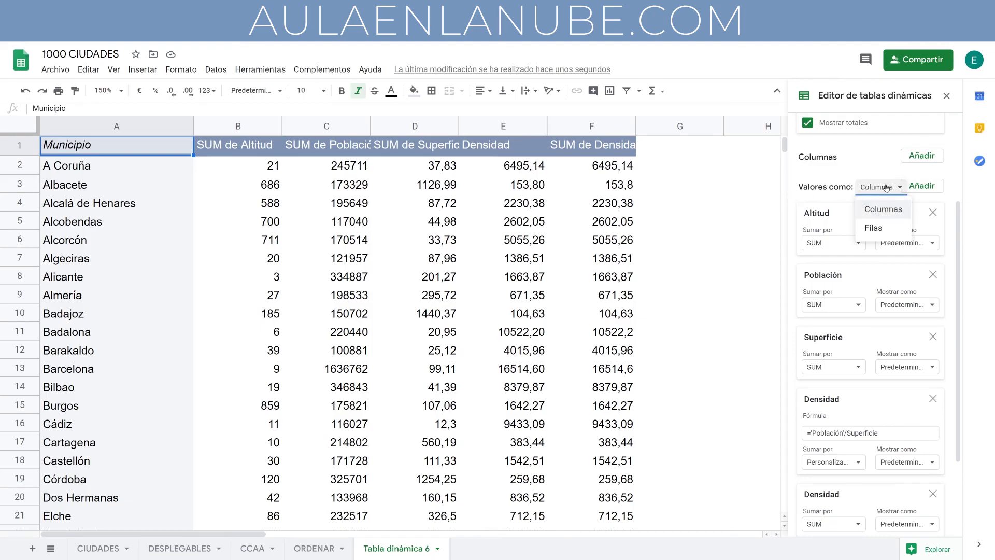
pyautogui.click(883, 227)
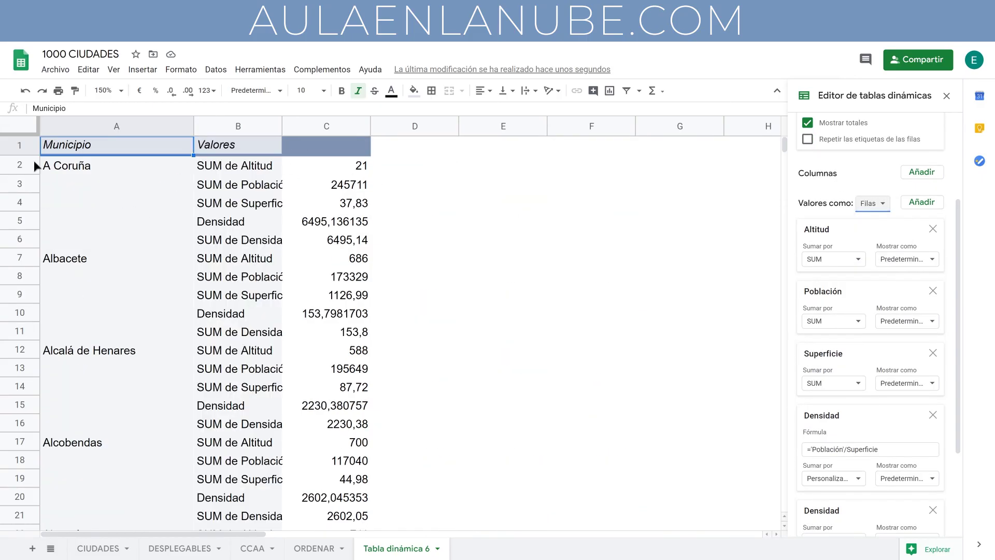
pyautogui.moveTo(26, 164); pyautogui.dragTo(25, 242)
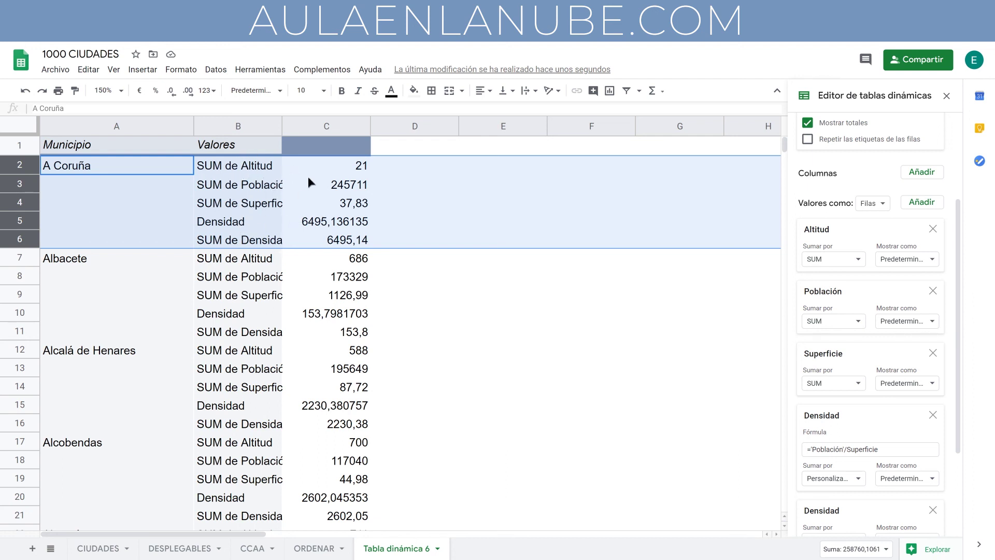
pyautogui.moveTo(23, 257); pyautogui.dragTo(21, 331)
pyautogui.click(32, 163)
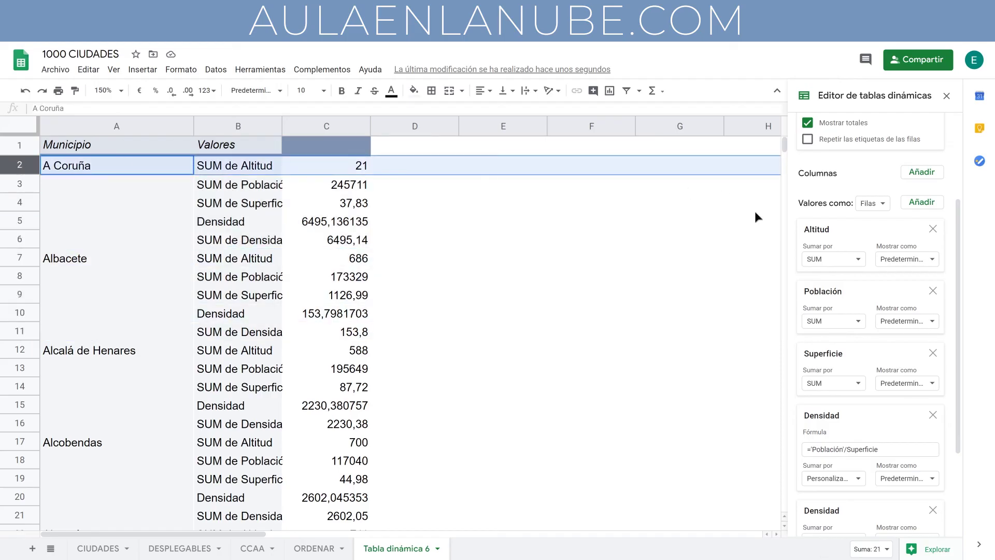
pyautogui.click(882, 205)
pyautogui.click(883, 226)
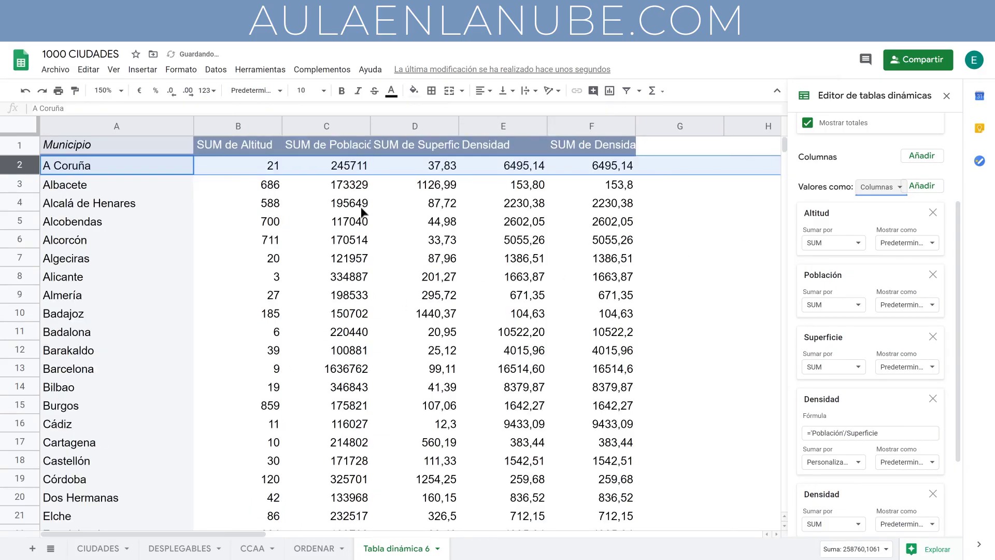
pyautogui.press('Up')
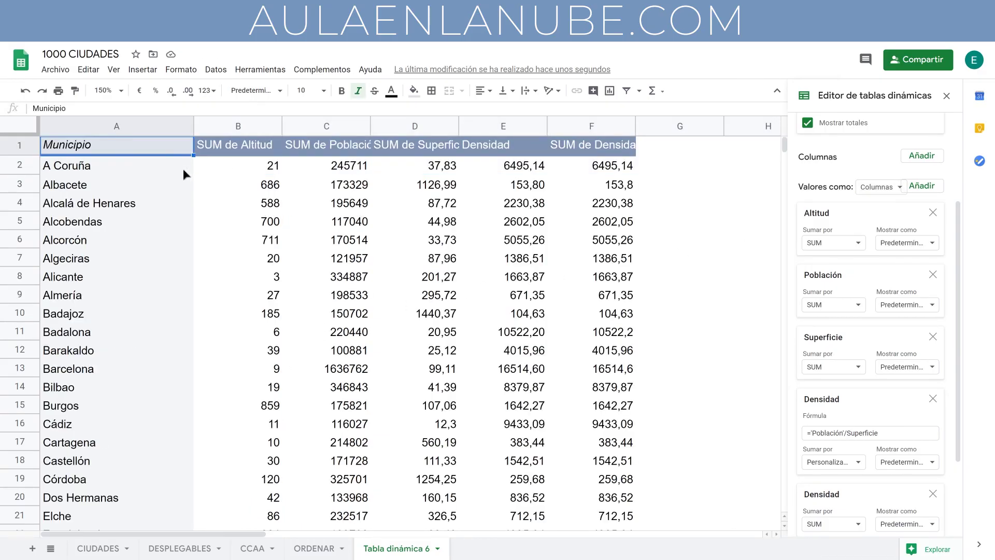